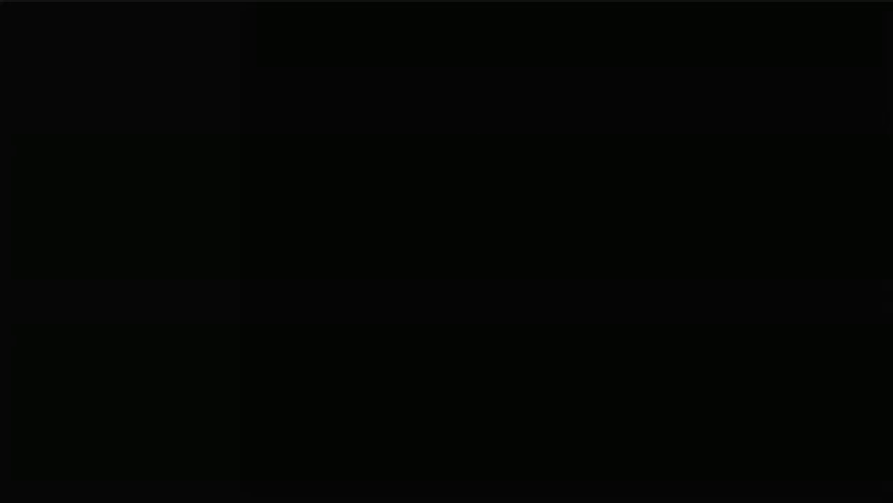
{"action": "left_click", "coordinate": [136, 351]}
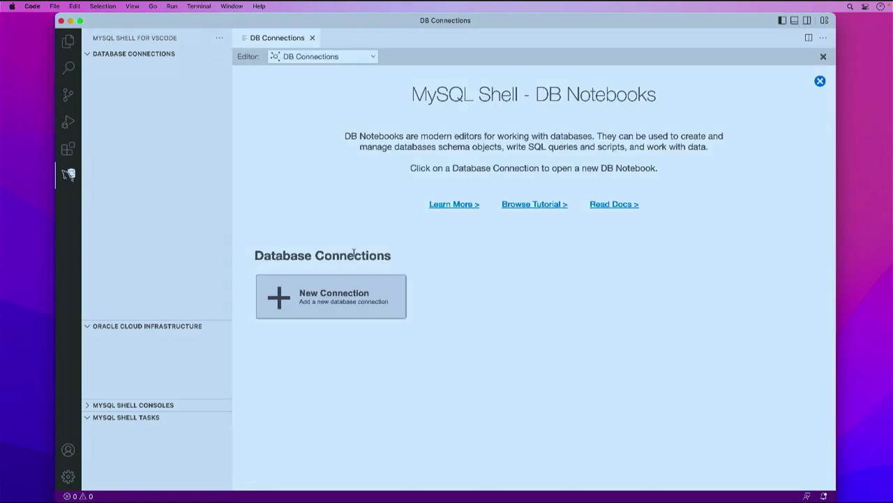
Start a new MySQL database connection captioned "Localhost 8.0" with the user name root
{"action": "left_click", "coordinate": [331, 297]}
{"action": "type", "text": "L"}
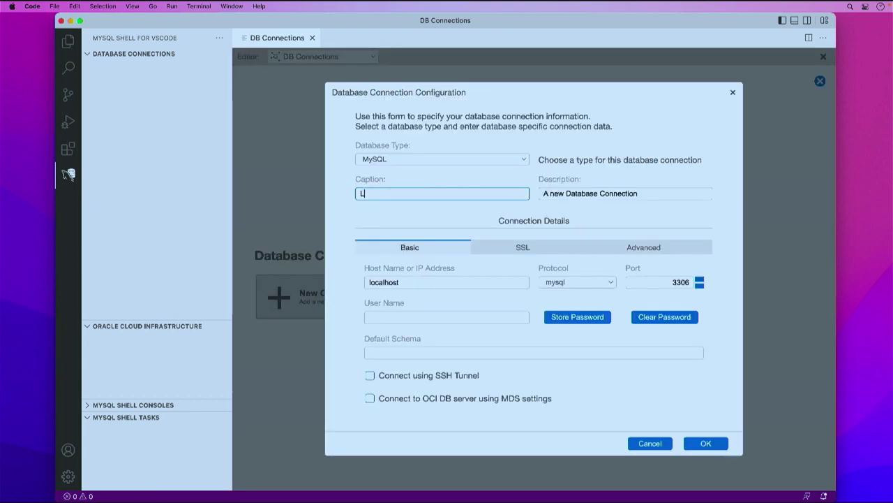
{"action": "type", "text": "ocalhost 8.0"}
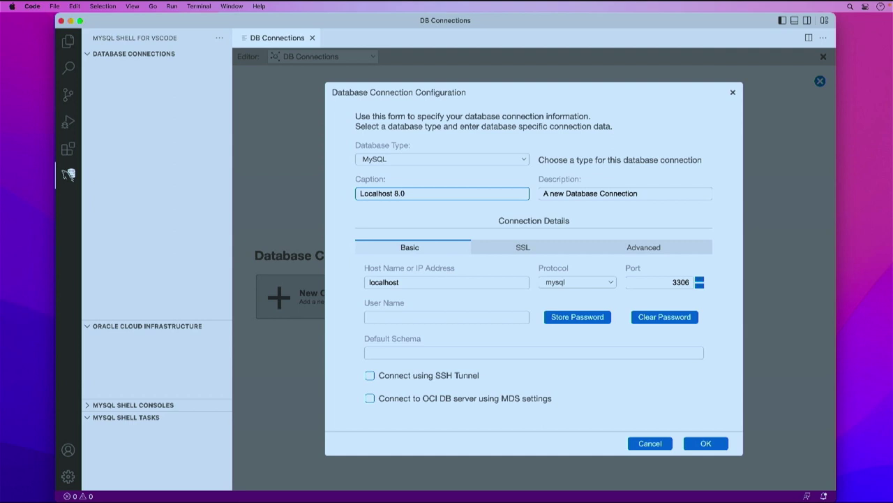
{"action": "key", "text": "Tab"}
{"action": "key", "text": "Tab"}
{"action": "key", "text": "Tab"}
{"action": "key", "text": "Tab"}
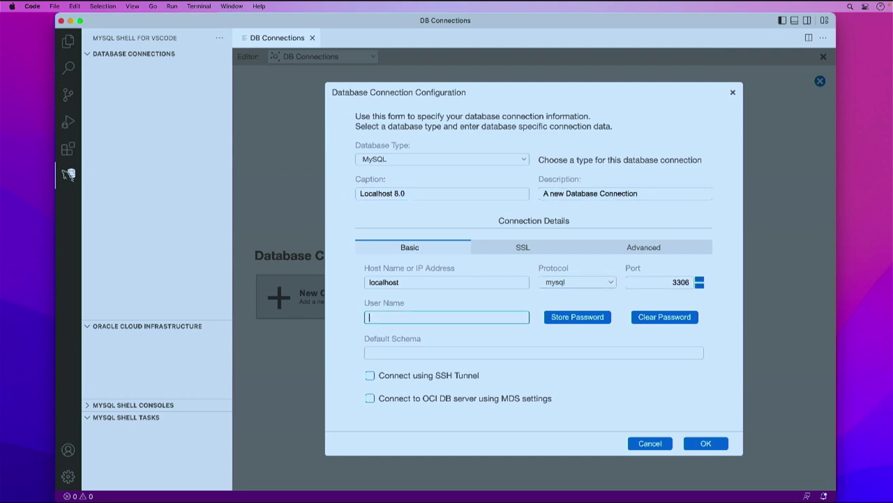
{"action": "type", "text": "root"}
Store the root account's password for the connection and save the connection configuration
{"action": "left_click", "coordinate": [577, 318]}
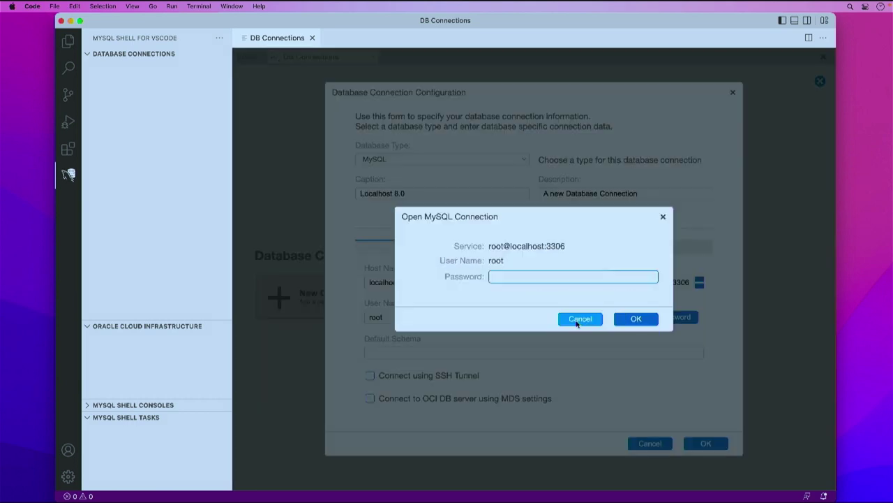
{"action": "type", "text": "********"}
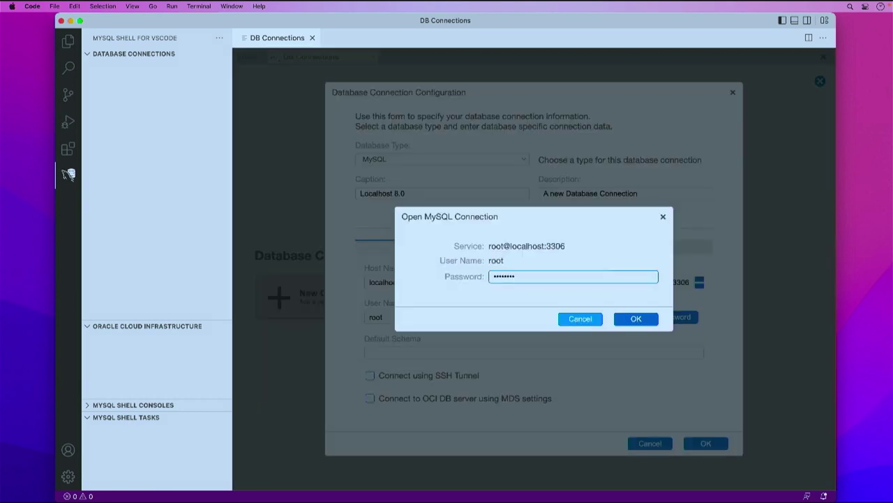
{"action": "left_click", "coordinate": [638, 317]}
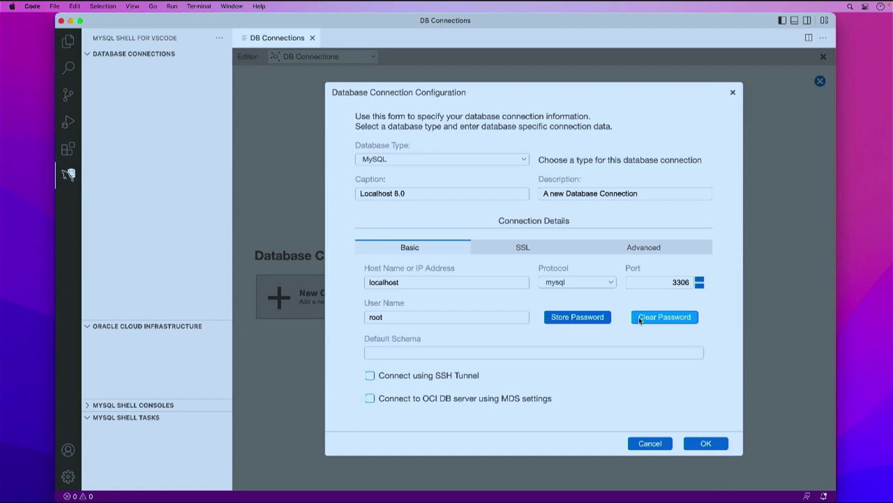
{"action": "left_click", "coordinate": [707, 445]}
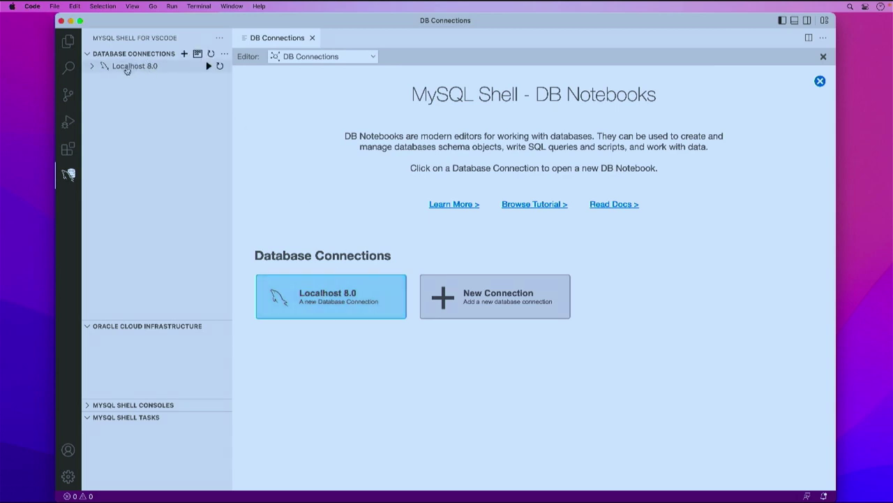
Open a DB Notebook for the Localhost 8.0 connection and run SHOW SCHEMAS; in it
{"action": "left_click", "coordinate": [332, 298]}
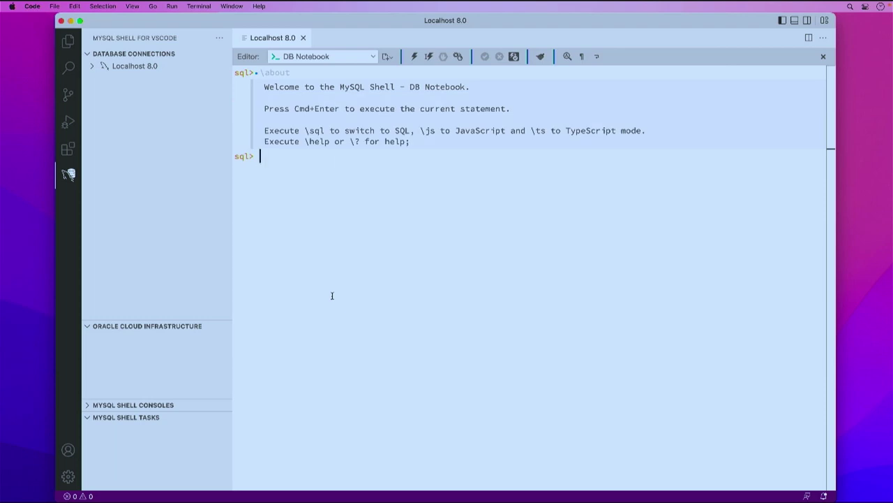
{"action": "type", "text": "SHO"}
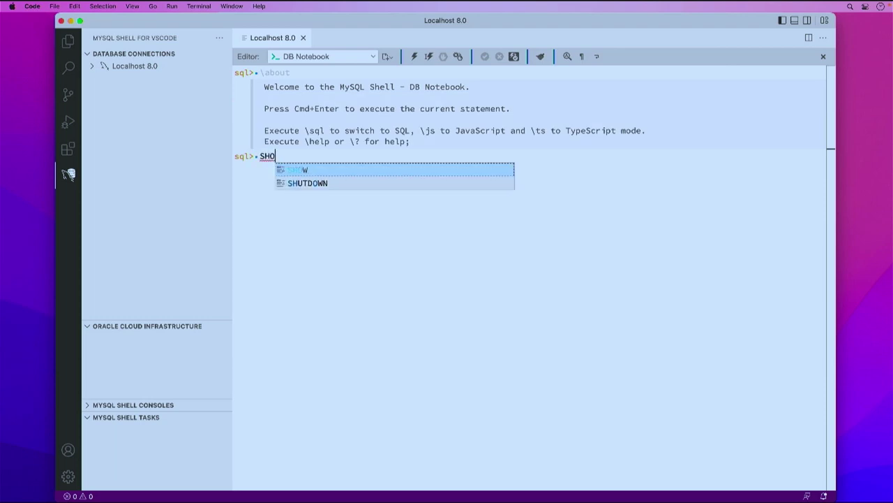
{"action": "type", "text": "W SCHEMAS"}
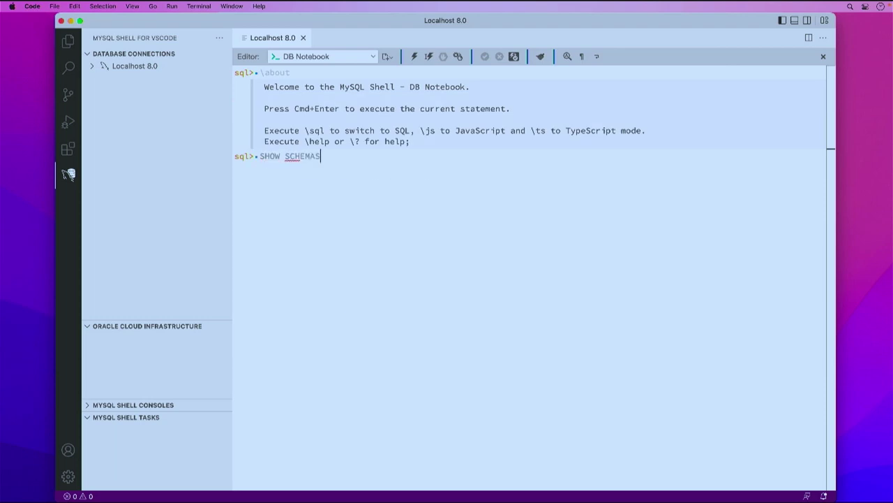
{"action": "type", "text": ";"}
{"action": "key", "text": "super+Return"}
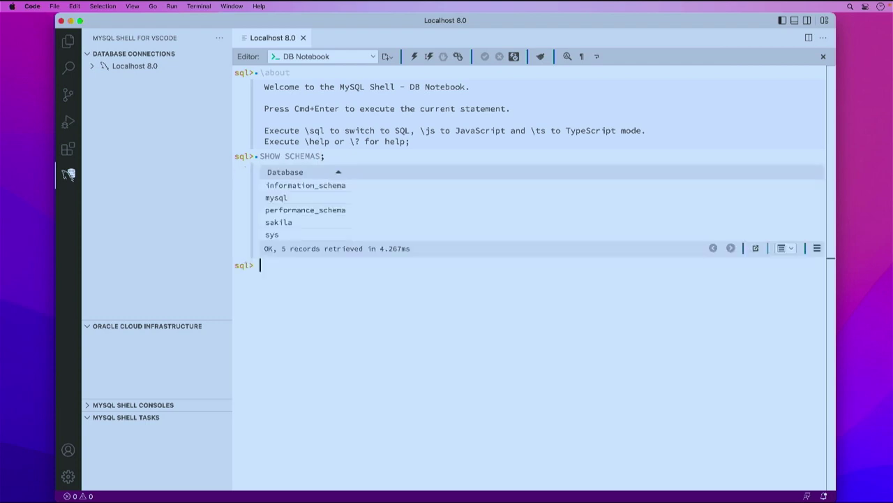
{"action": "left_click", "coordinate": [293, 185]}
{"action": "left_click", "coordinate": [289, 209]}
{"action": "left_click", "coordinate": [283, 198]}
{"action": "left_click", "coordinate": [279, 237]}
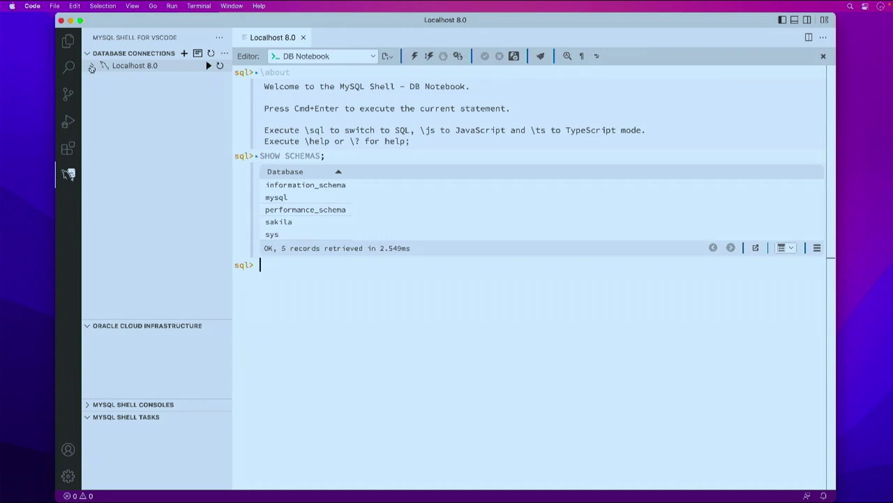
Expand the Localhost 8.0 connection down to the list of tables in the sakila schema
{"action": "left_click", "coordinate": [92, 67]}
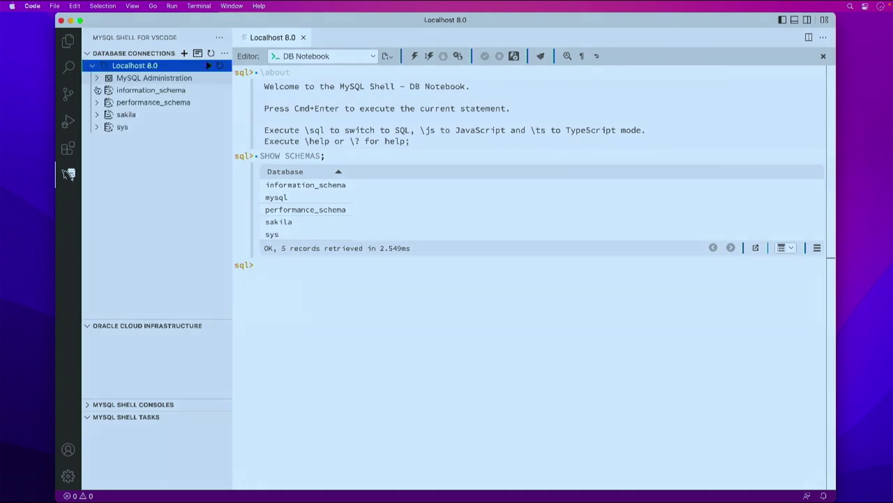
{"action": "left_click", "coordinate": [97, 116]}
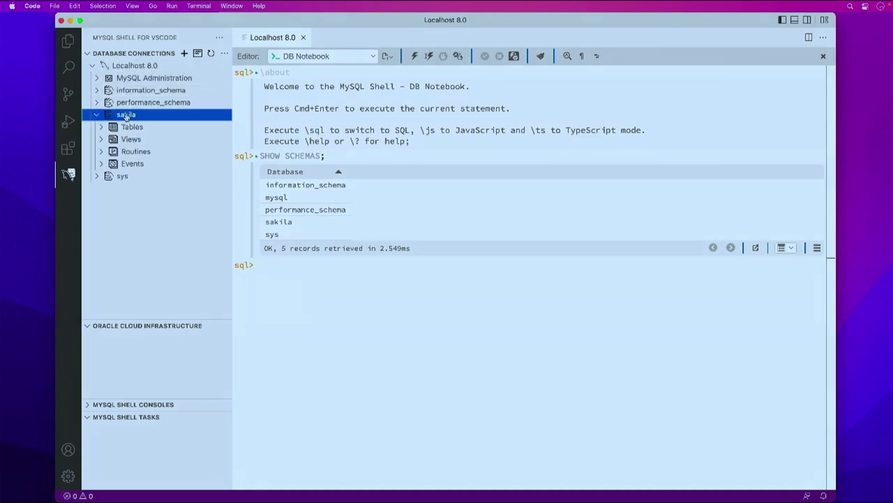
{"action": "left_click", "coordinate": [103, 128]}
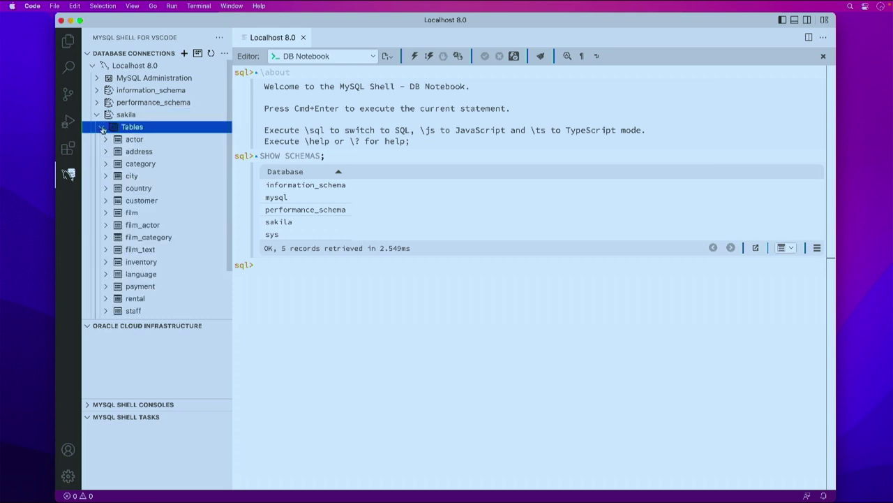
Show the data of sakila's actor table and of its address table in the notebook
{"action": "right_click", "coordinate": [137, 139]}
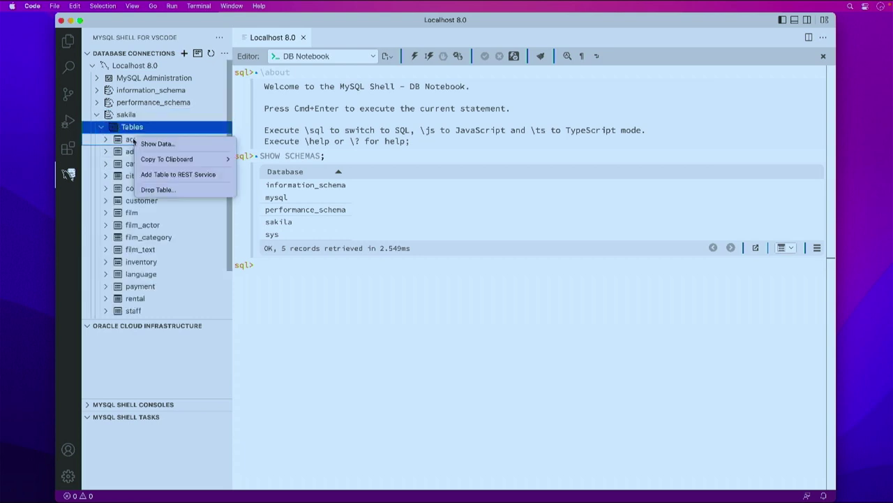
{"action": "left_click", "coordinate": [187, 143]}
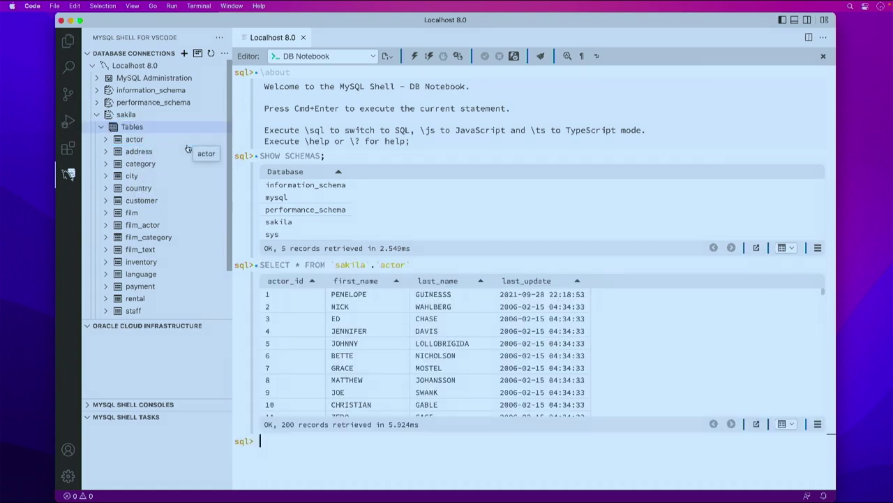
{"action": "left_click", "coordinate": [387, 321]}
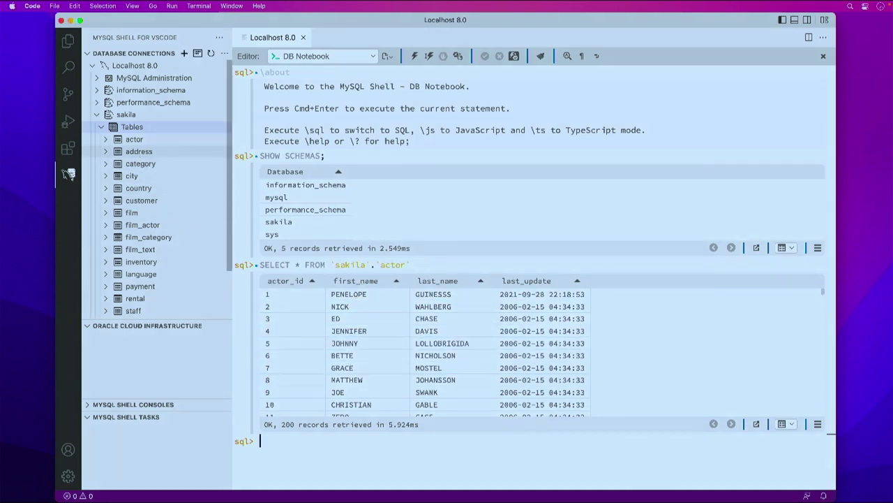
{"action": "right_click", "coordinate": [140, 152]}
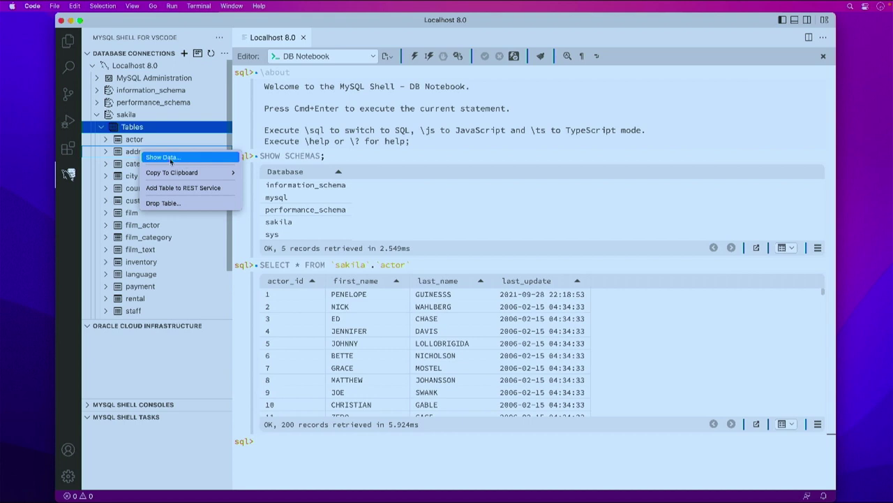
{"action": "left_click", "coordinate": [170, 158]}
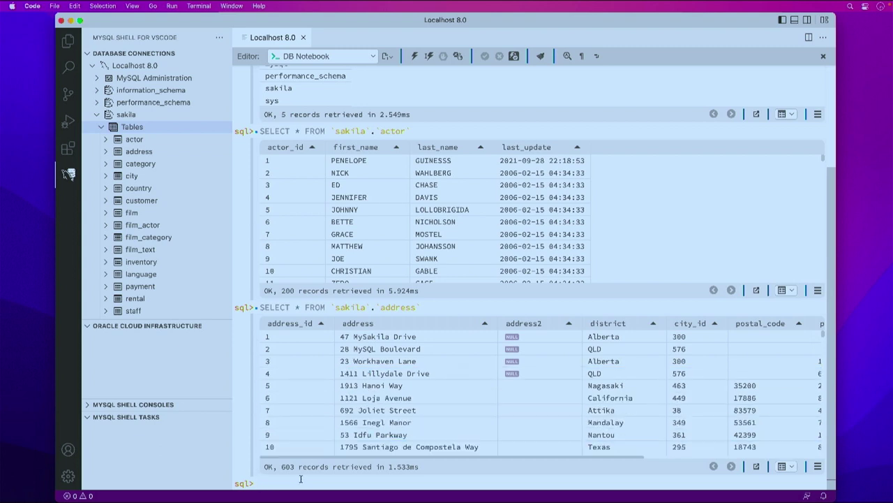
Add the condition WHERE actor_id > 35 to the existing sakila.actor query and run it again
{"action": "key", "text": "Up"}
{"action": "key", "text": "Up"}
{"action": "key", "text": "Return"}
{"action": "type", "text": "WHERE "}
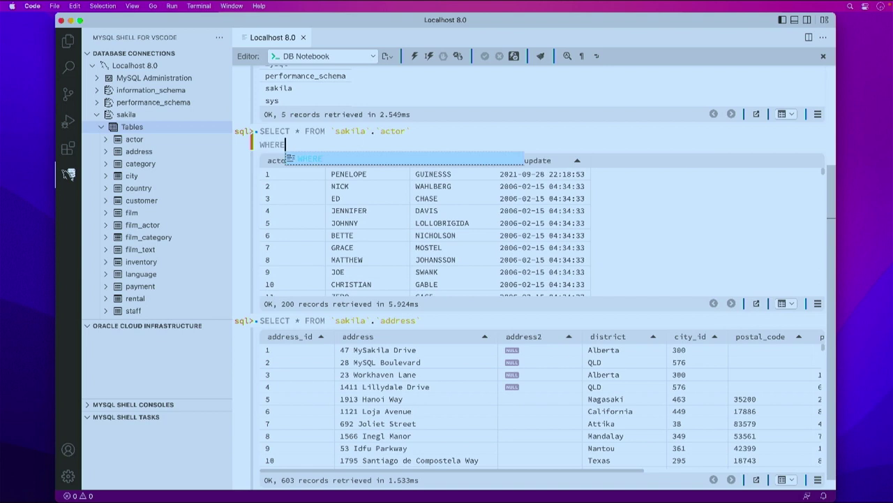
{"action": "type", "text": "actor"}
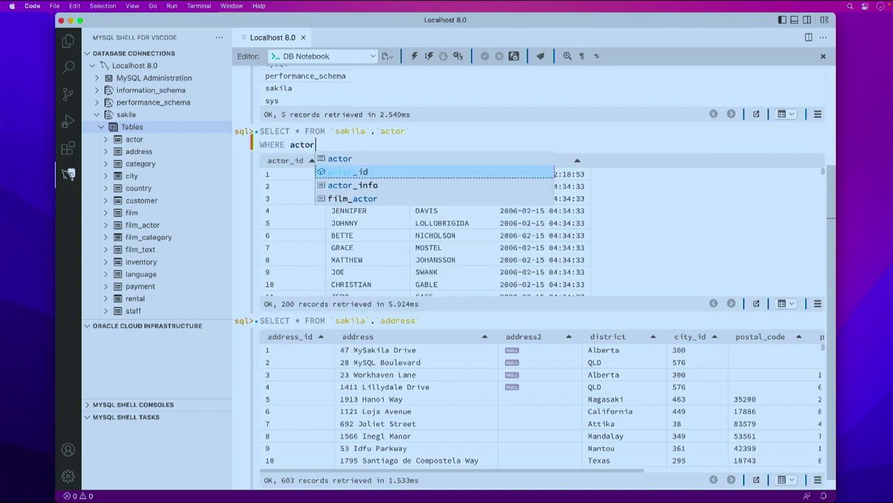
{"action": "key", "text": "Return"}
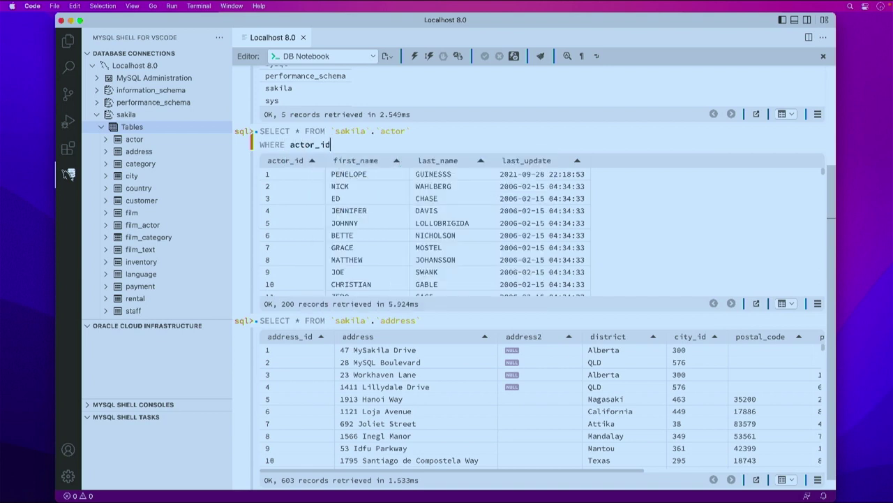
{"action": "type", "text": "> 35"}
{"action": "key", "text": "super+Return"}
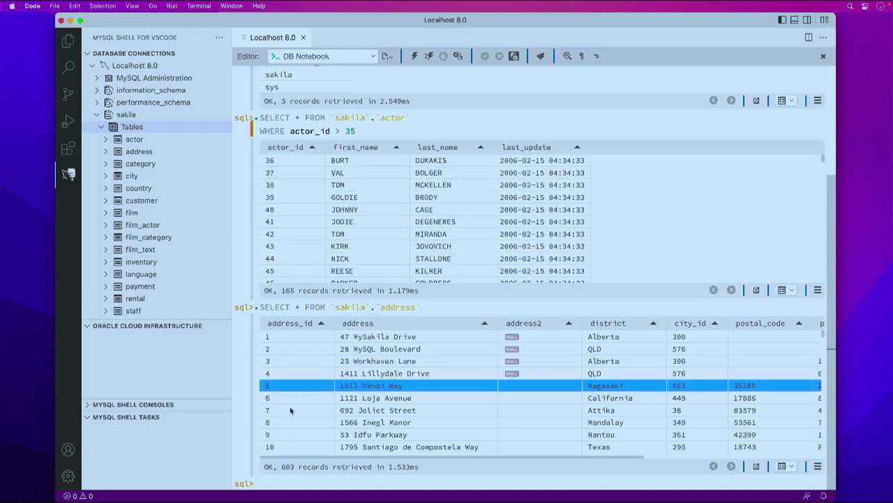
Switch the notebook to TypeScript mode at the last prompt with the \ts command
{"action": "left_click", "coordinate": [270, 483]}
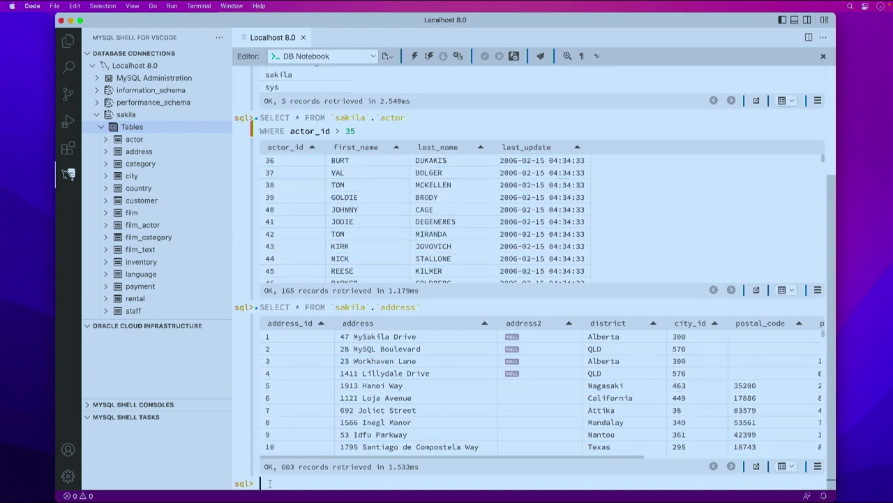
{"action": "type", "text": "s"}
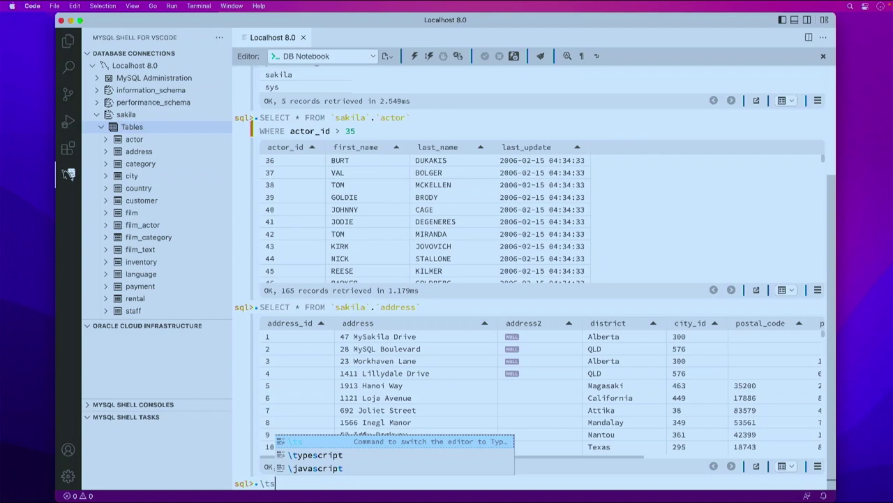
{"action": "key", "text": "Escape"}
{"action": "key", "text": "Return"}
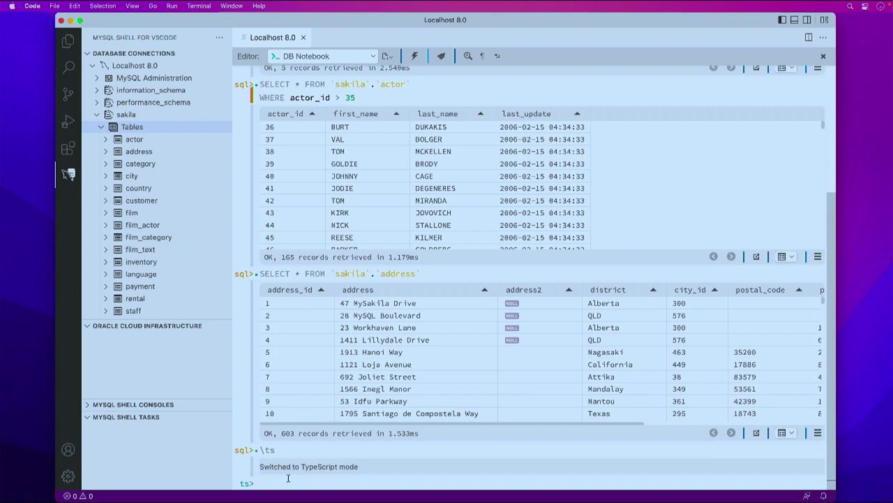
Write a runSql call for "SELECT * FROM sakila.actor" with a (res) => callback that contains print(res);
{"action": "type", "text": "runSql(\"S"}
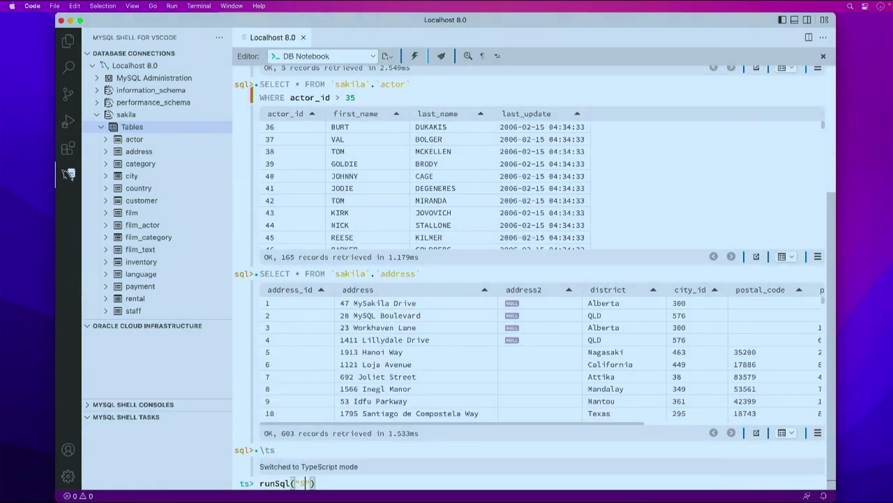
{"action": "type", "text": "ELECT "}
{"action": "type", "text": "* FROM "}
{"action": "type", "text": "sakila.act"}
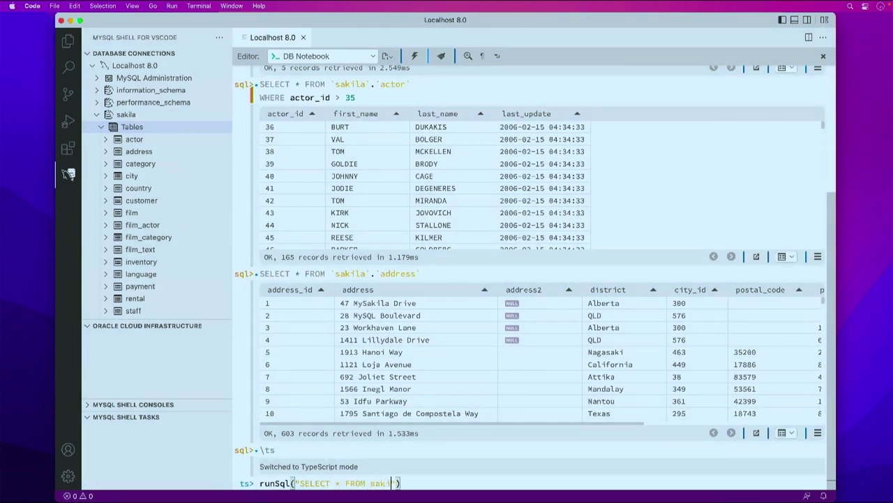
{"action": "type", "text": "or\", ("}
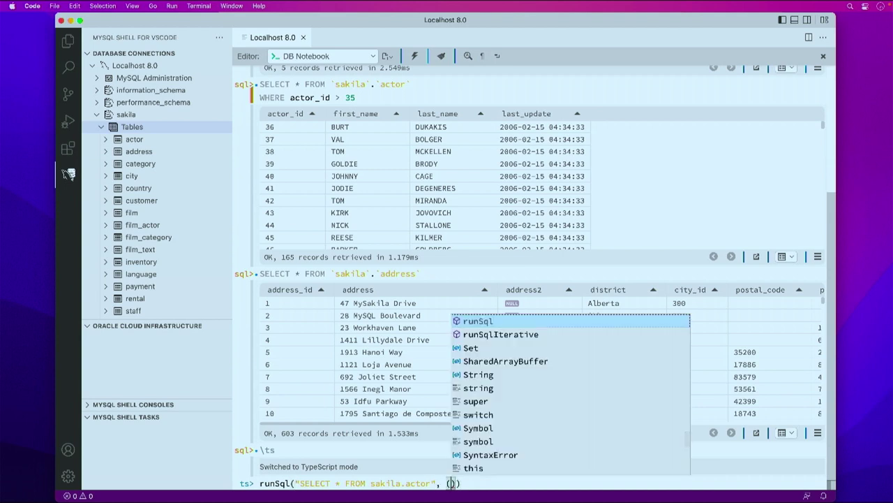
{"action": "type", "text": "res) "}
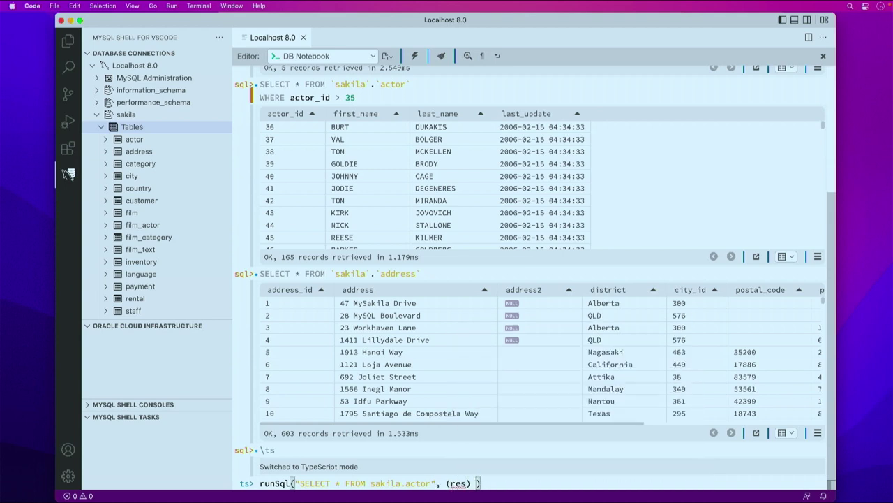
{"action": "type", "text": "=> {"}
{"action": "key", "text": "Return"}
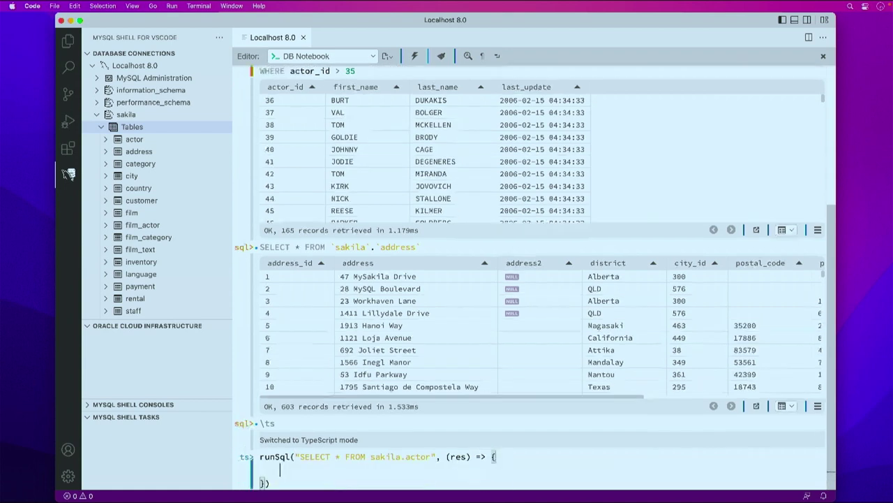
{"action": "type", "text": "print(res"}
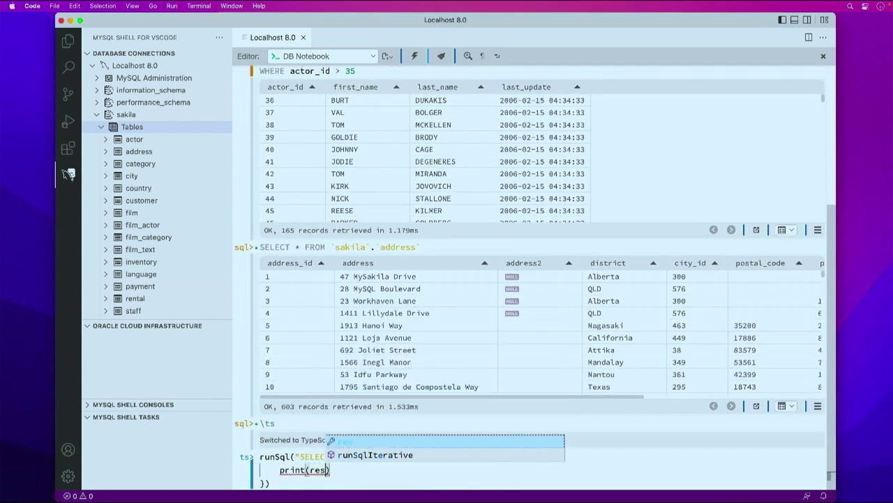
{"action": "type", "text": ");"}
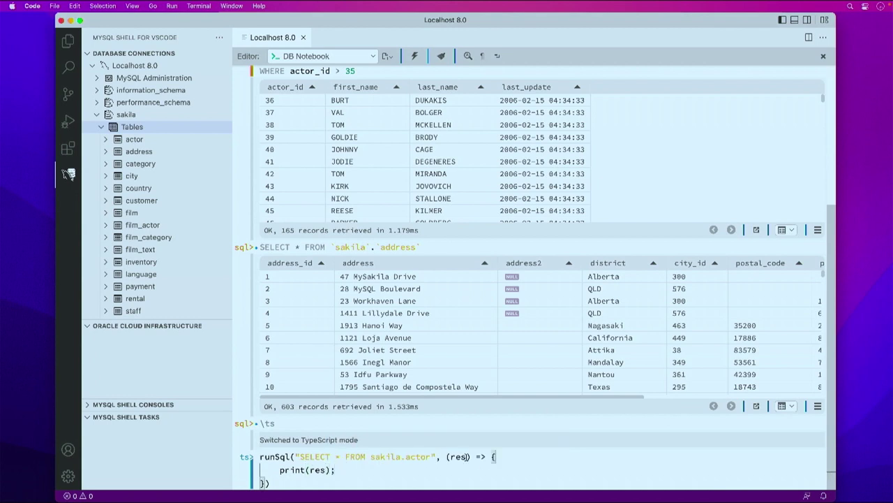
Run the runSql call on sakila.actor and look through the printed JSON records
{"action": "key", "text": "super+Return"}
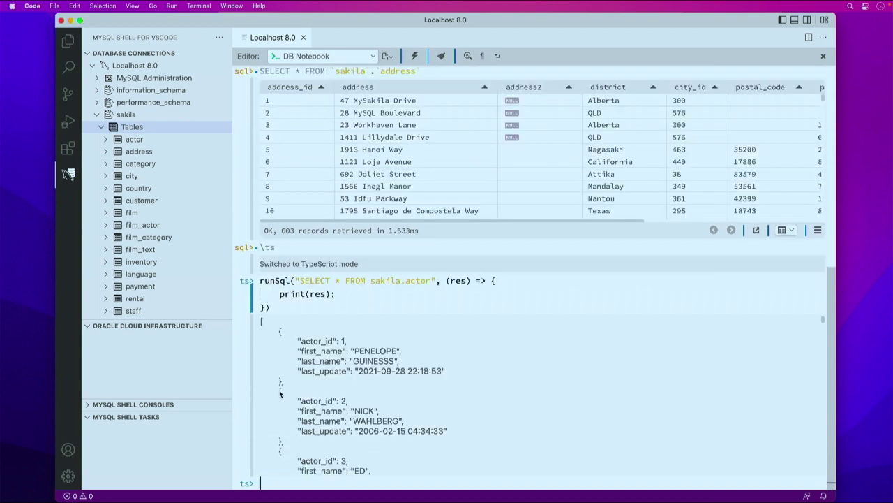
{"action": "scroll", "coordinate": [325, 429], "scroll_direction": "down", "scroll_amount": 5}
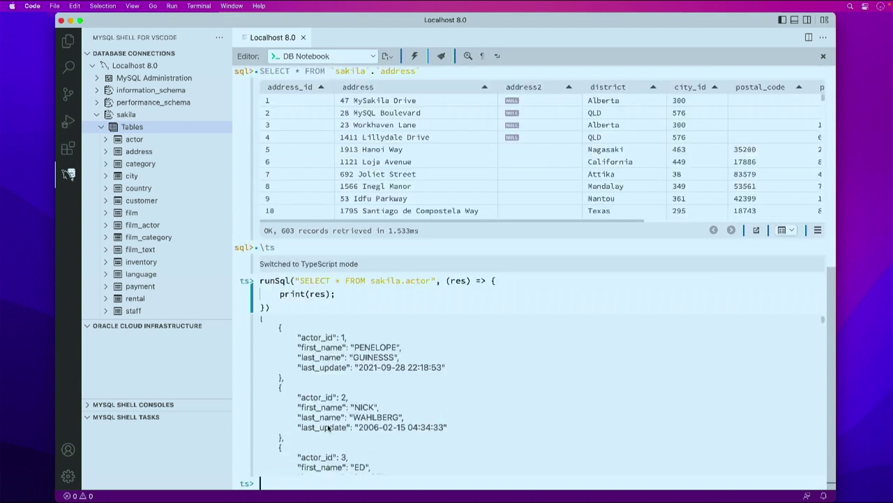
{"action": "scroll", "coordinate": [329, 424], "scroll_direction": "down", "scroll_amount": 3}
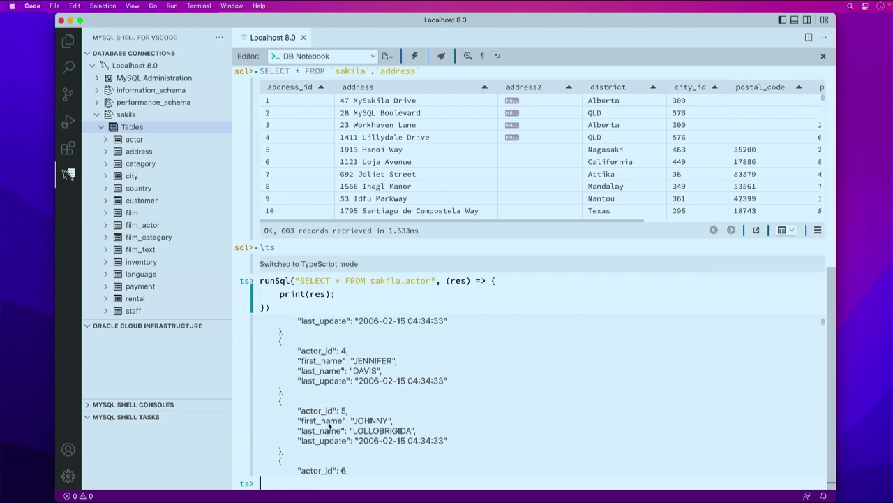
{"action": "scroll", "coordinate": [329, 424], "scroll_direction": "up", "scroll_amount": 8}
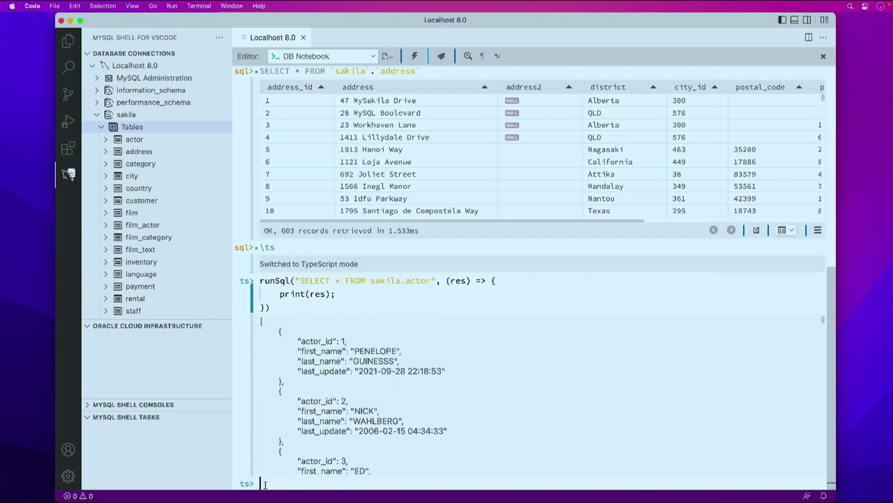
Write sql selecting l.name as label and count(f.film_id) as value from sakila.language and sakila.film, grouped by f.language_id, and run it with PieGraph.render(res)
{"action": "type", "text": "const sql = `SELECT l.name as label, count(f.film_id) as value FROM sakila.language l, sakila.film f WHERE f.language_id = l.language_id GROUP BY f.language_id`; runSql(sql, (res) => {     PieGraph.render(res); });"}
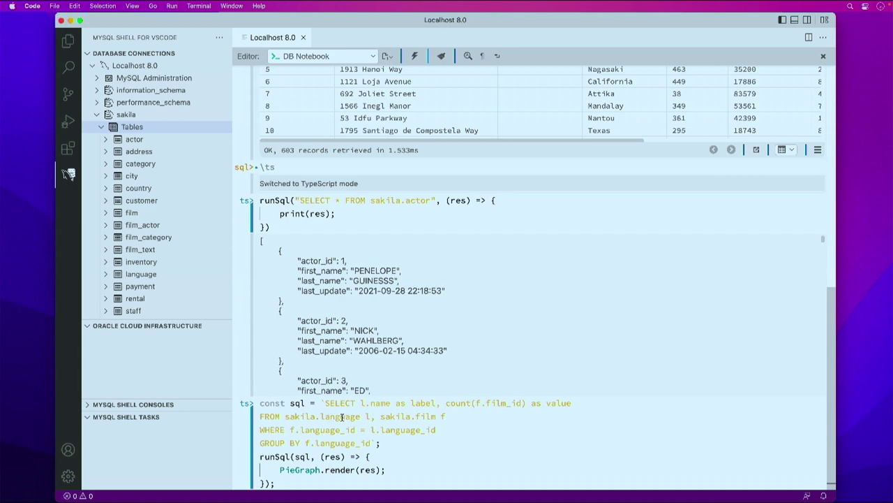
{"action": "double_click", "coordinate": [291, 470]}
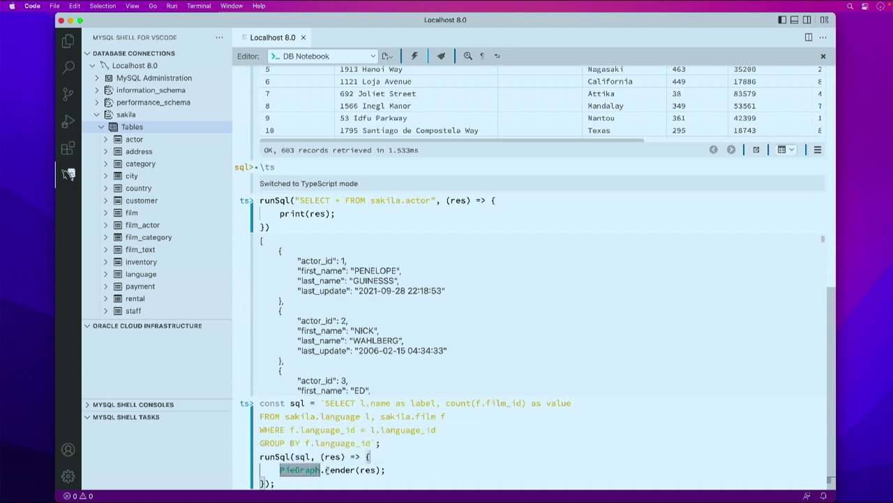
{"action": "mouse_move", "coordinate": [302, 471]}
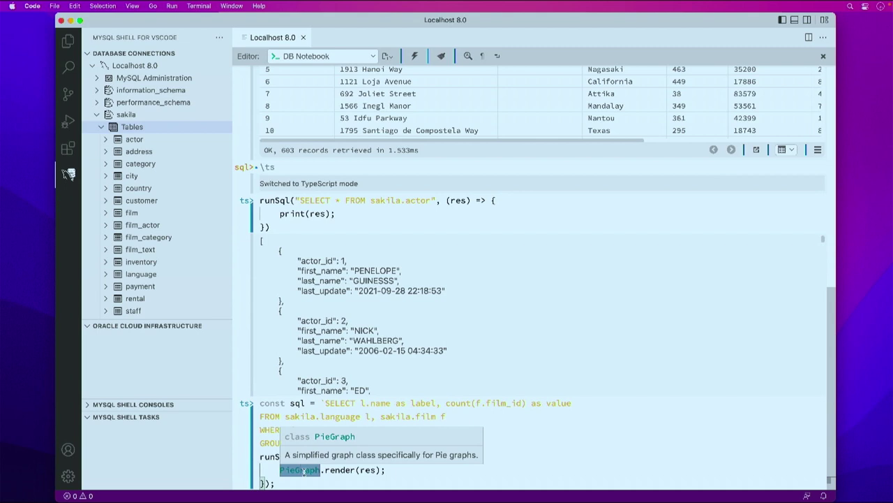
{"action": "left_click", "coordinate": [295, 480]}
{"action": "key", "text": "super+Return"}
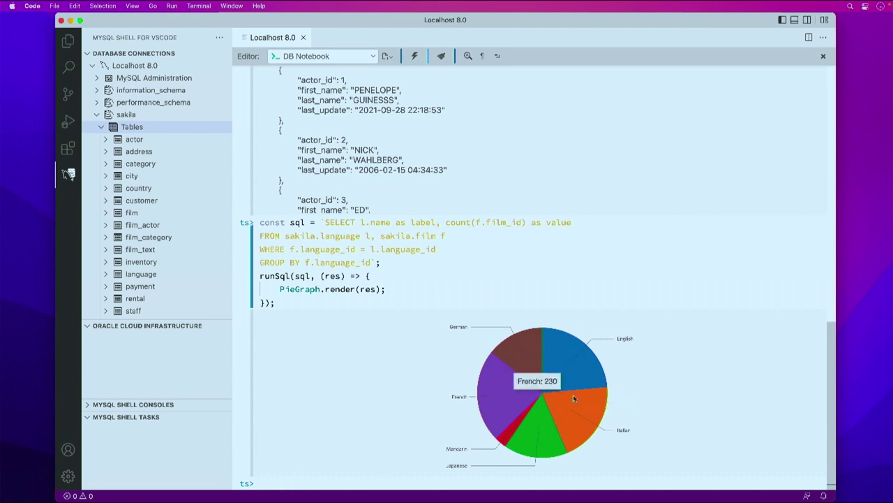
Add PieGraphLayout.Donut as the second argument of PieGraph.render and run the script again
{"action": "left_click", "coordinate": [369, 288]}
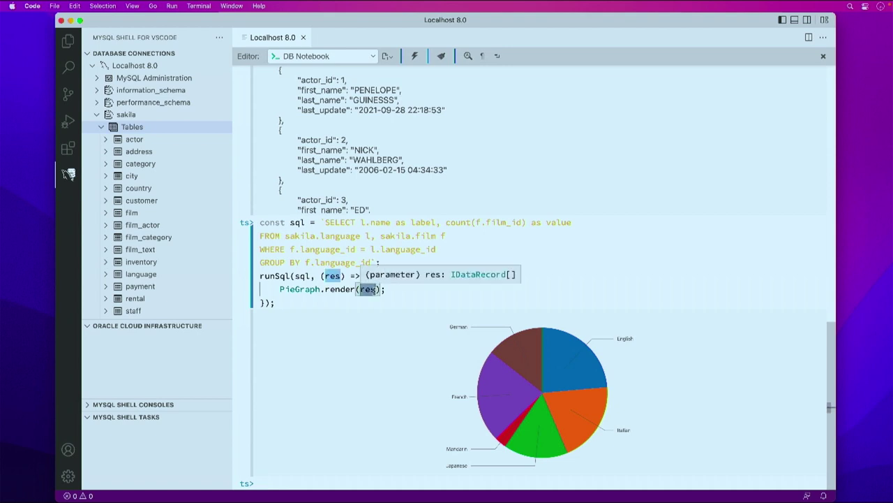
{"action": "left_click", "coordinate": [377, 289]}
{"action": "type", "text": ", P"}
{"action": "key", "text": "Down"}
{"action": "key", "text": "Return"}
{"action": "type", "text": "."}
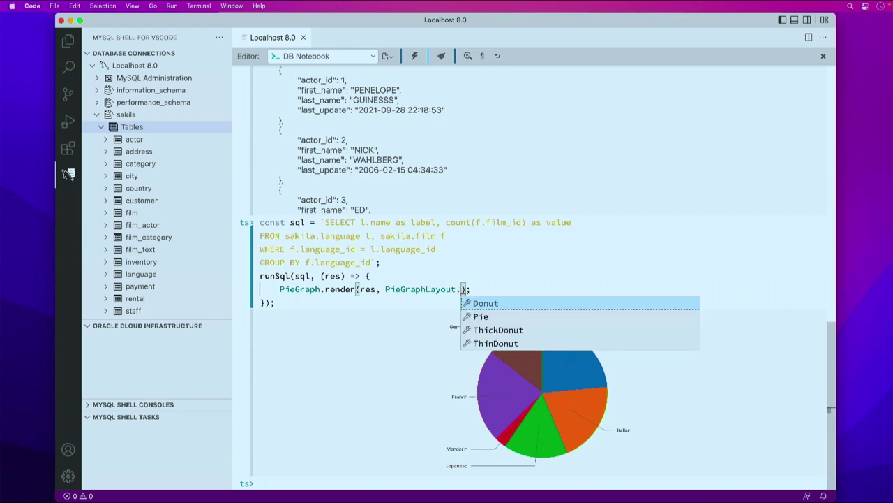
{"action": "key", "text": "Down"}
{"action": "key", "text": "Up"}
{"action": "key", "text": "Return"}
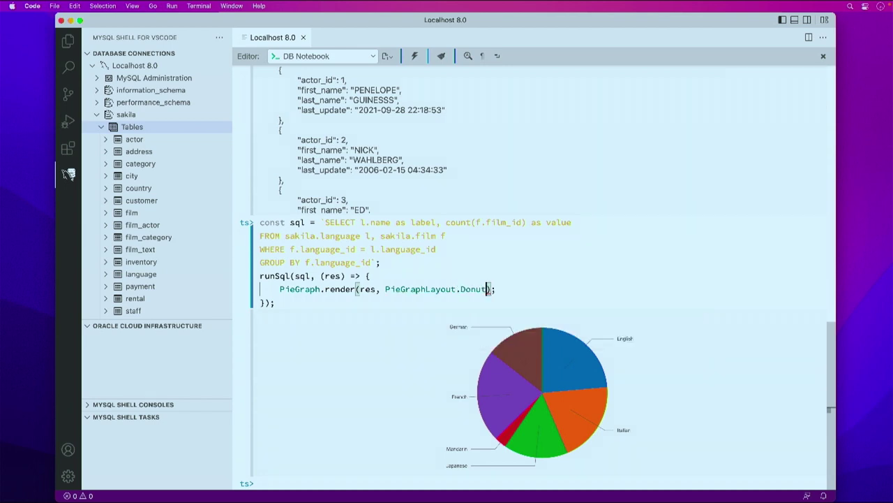
{"action": "key", "text": "super+Return"}
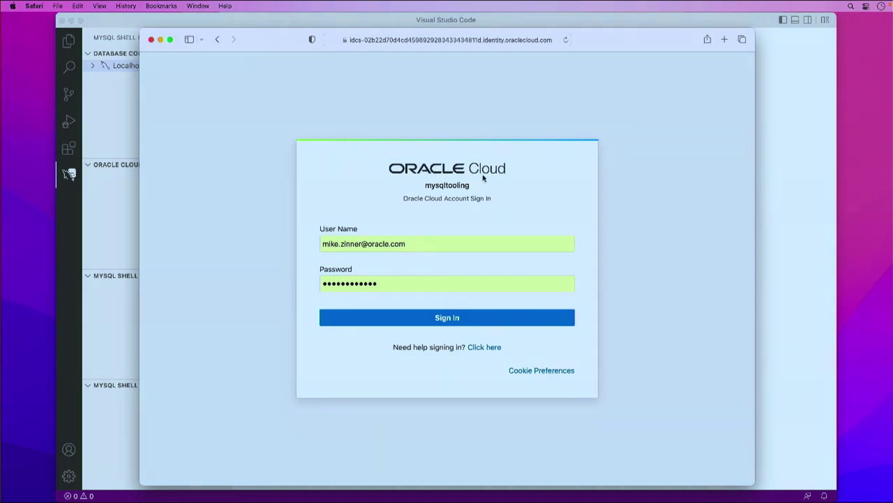
Sign in to Oracle Cloud in the browser, accepting all cookies, and show the API keys in the user settings
{"action": "left_click", "coordinate": [450, 321]}
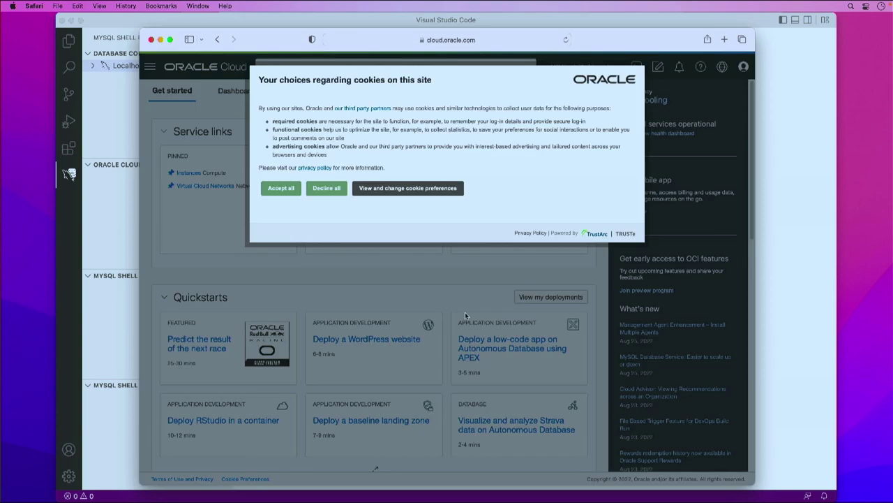
{"action": "left_click", "coordinate": [296, 190]}
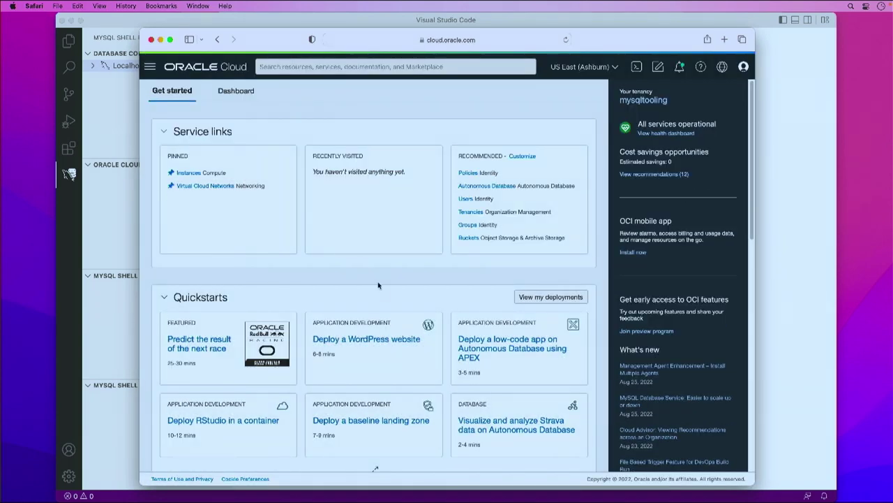
{"action": "left_click", "coordinate": [744, 67]}
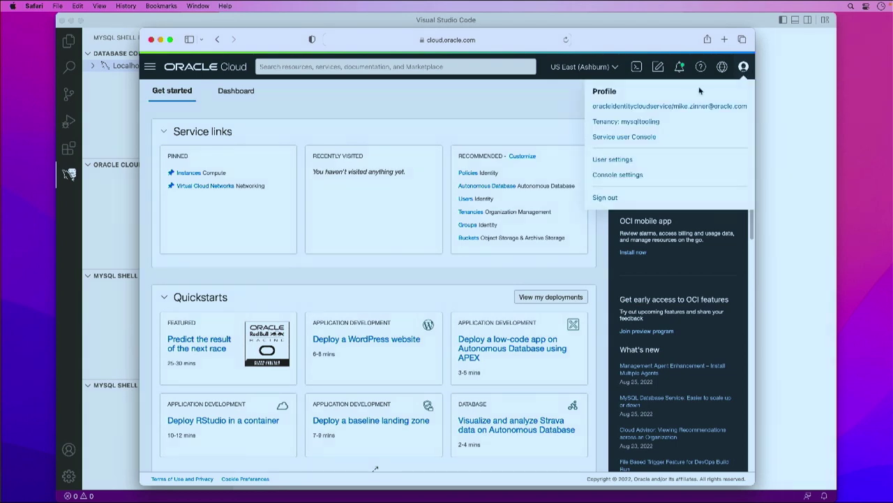
{"action": "left_click", "coordinate": [611, 160]}
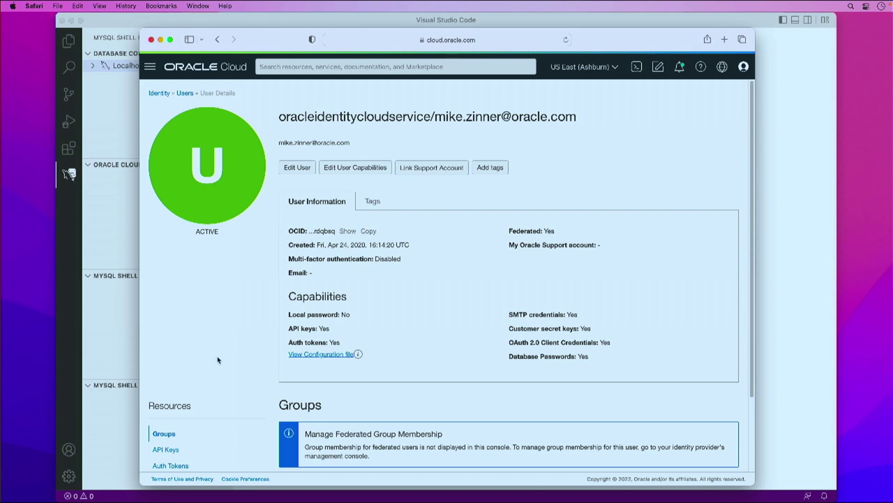
{"action": "left_click", "coordinate": [165, 451]}
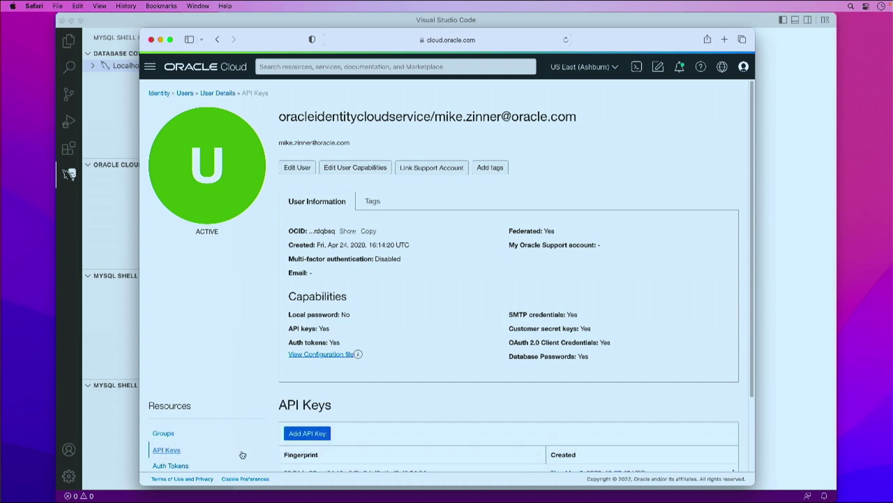
Start adding a generated API key pair and create a .oci folder in the home folder for the private key download
{"action": "left_click", "coordinate": [308, 434]}
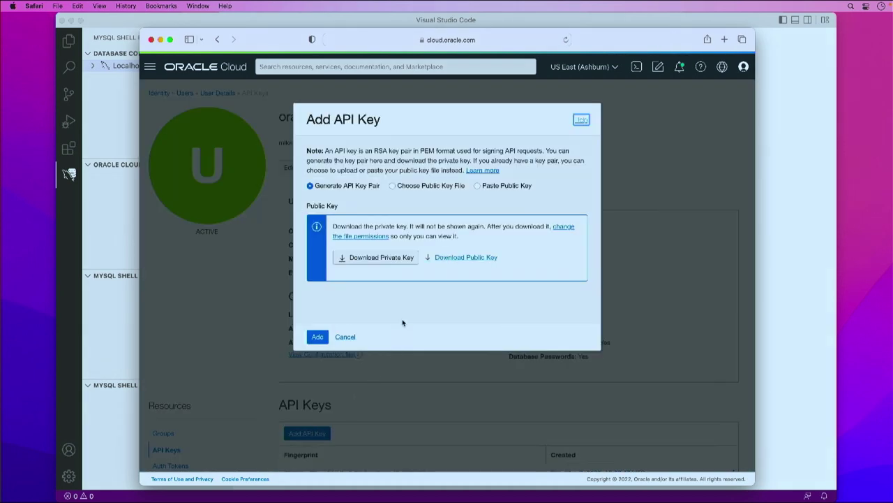
{"action": "left_click", "coordinate": [383, 258]}
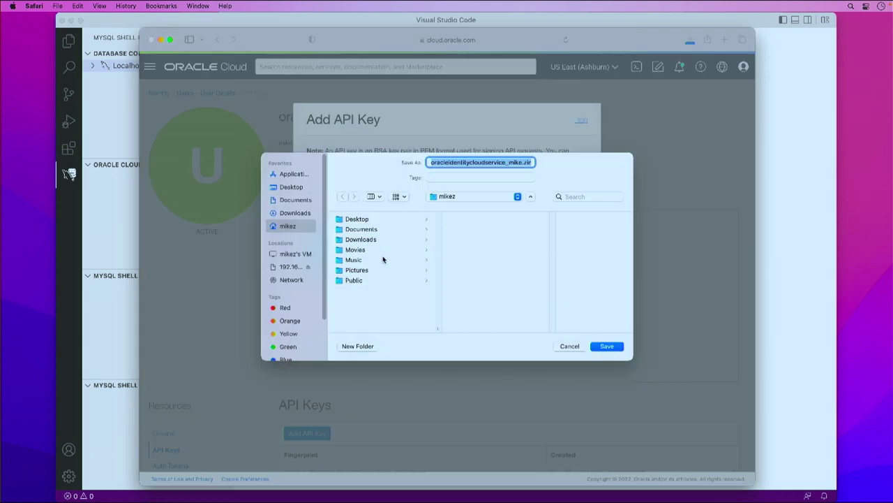
{"action": "left_click", "coordinate": [358, 345]}
{"action": "type", "text": ".oci"}
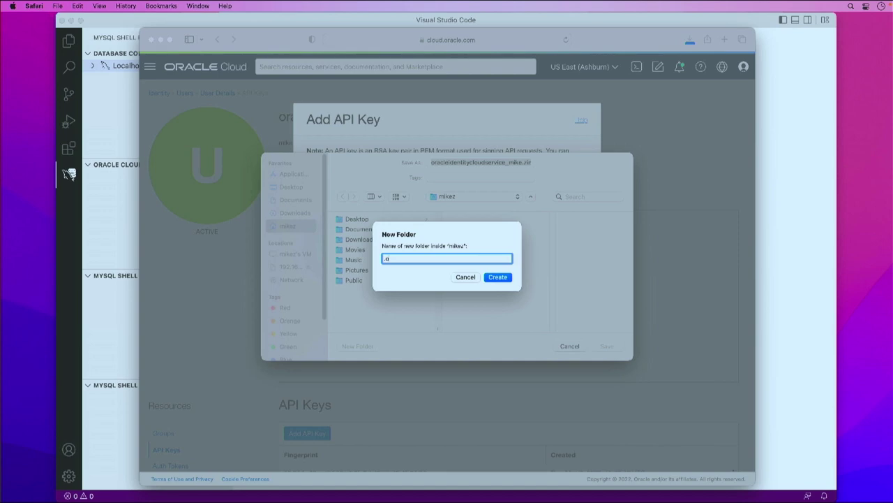
{"action": "left_click", "coordinate": [498, 277]}
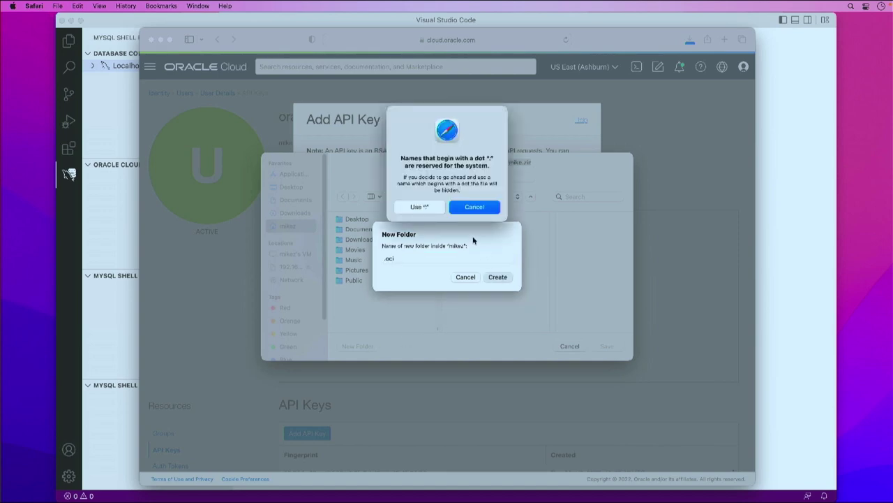
{"action": "left_click", "coordinate": [419, 207]}
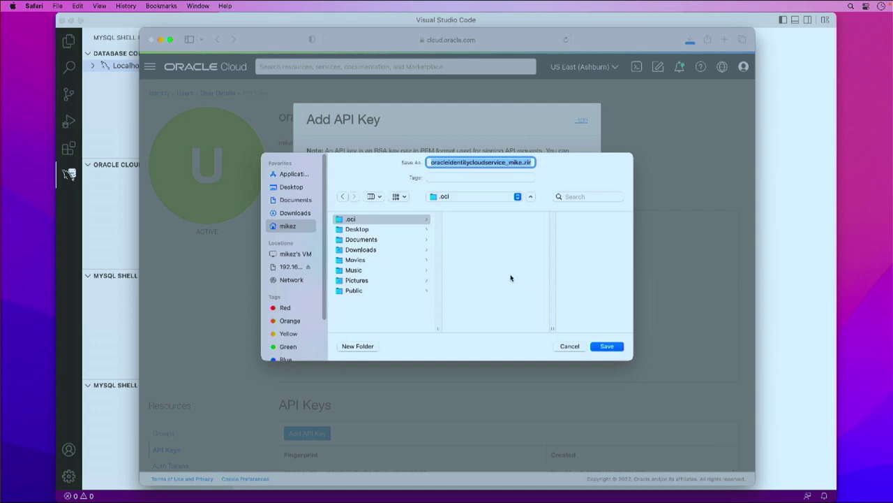
Save the private key in the .oci folder as oci_api_key.pem
{"action": "mouse_move", "coordinate": [506, 166]}
{"action": "left_mouse_down"}
{"action": "mouse_move", "coordinate": [527, 164]}
{"action": "mouse_move", "coordinate": [515, 163]}
{"action": "left_mouse_up"}
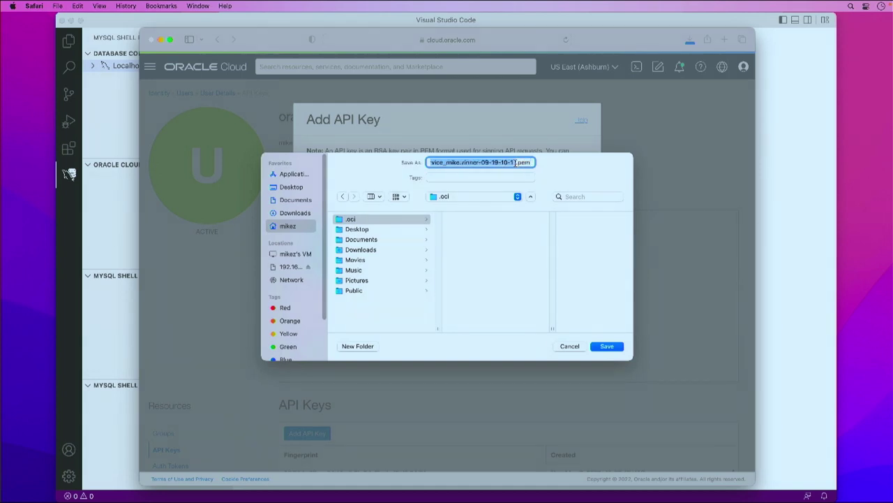
{"action": "type", "text": "oci"}
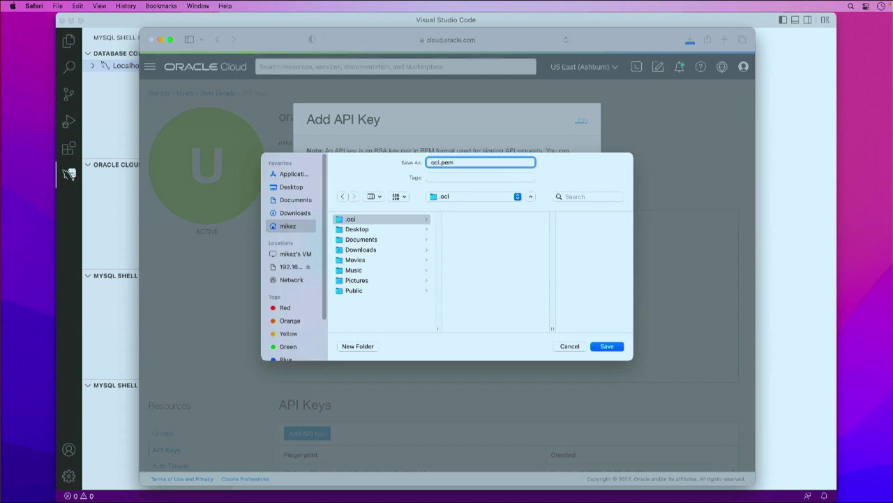
{"action": "type", "text": "_api_key"}
{"action": "left_click", "coordinate": [606, 346]}
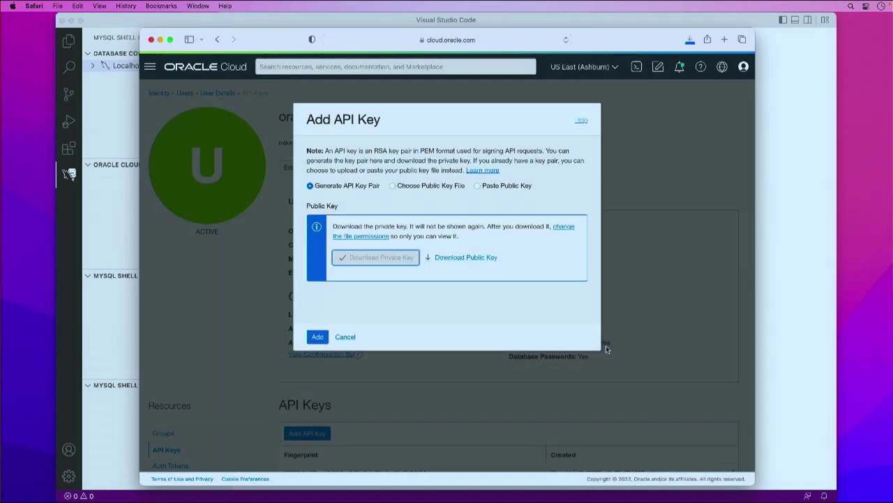
Download the public key into the .oci folder as oci_api_key_private.pem
{"action": "left_click", "coordinate": [466, 258]}
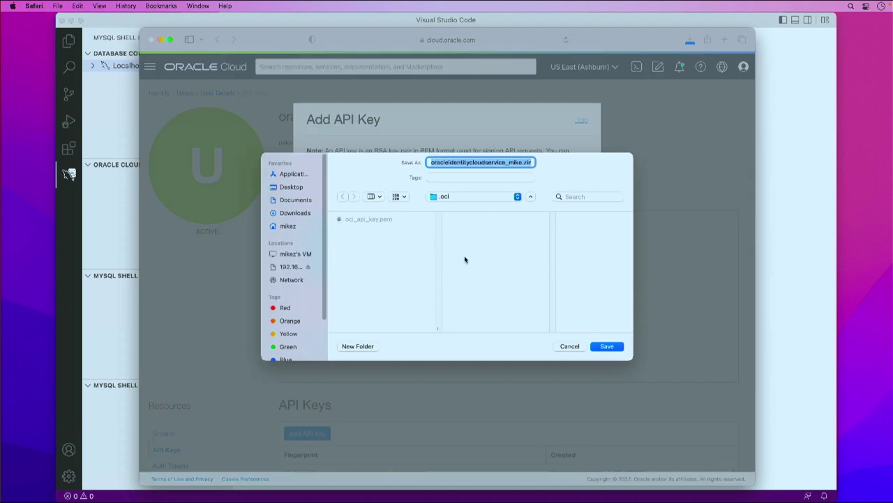
{"action": "left_click", "coordinate": [369, 219]}
{"action": "left_click", "coordinate": [468, 162]}
{"action": "type", "text": "_pri"}
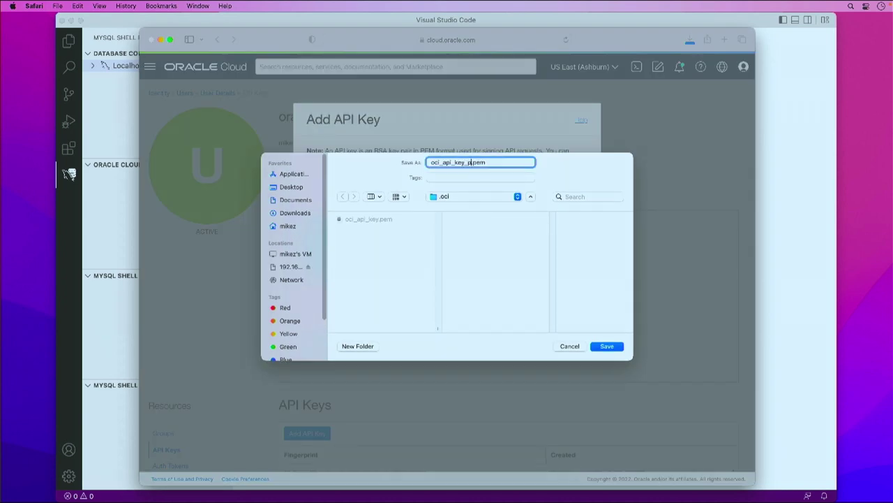
{"action": "type", "text": "vate"}
{"action": "left_click", "coordinate": [607, 347]}
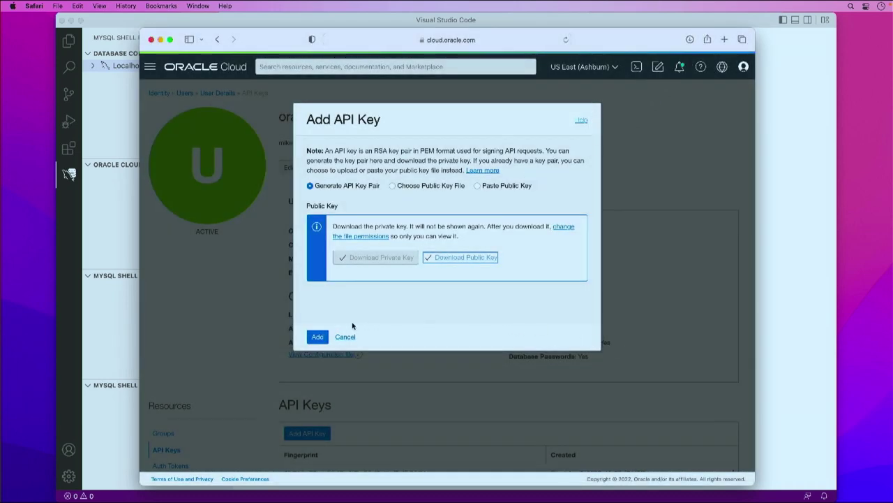
Add the generated API key, copy the whole configuration file preview and close it
{"action": "left_click", "coordinate": [318, 337]}
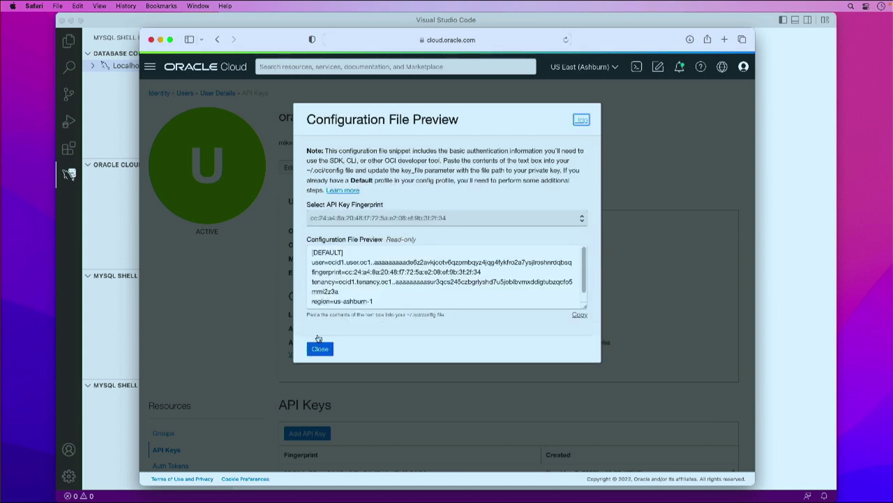
{"action": "left_click", "coordinate": [347, 282]}
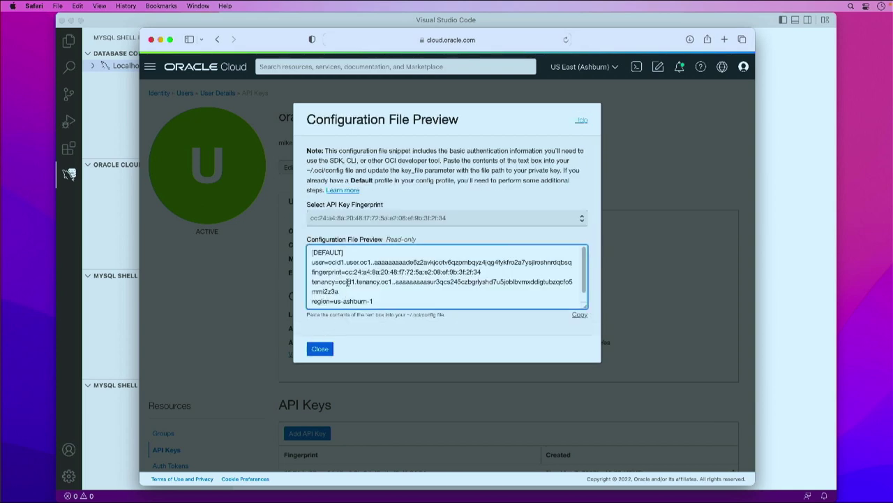
{"action": "key", "text": "super+a"}
{"action": "key", "text": "super+c"}
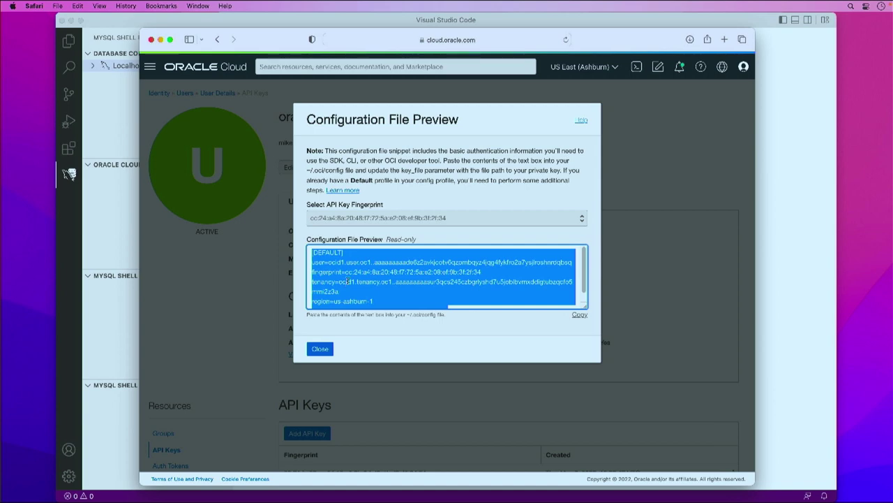
{"action": "left_click", "coordinate": [321, 351]}
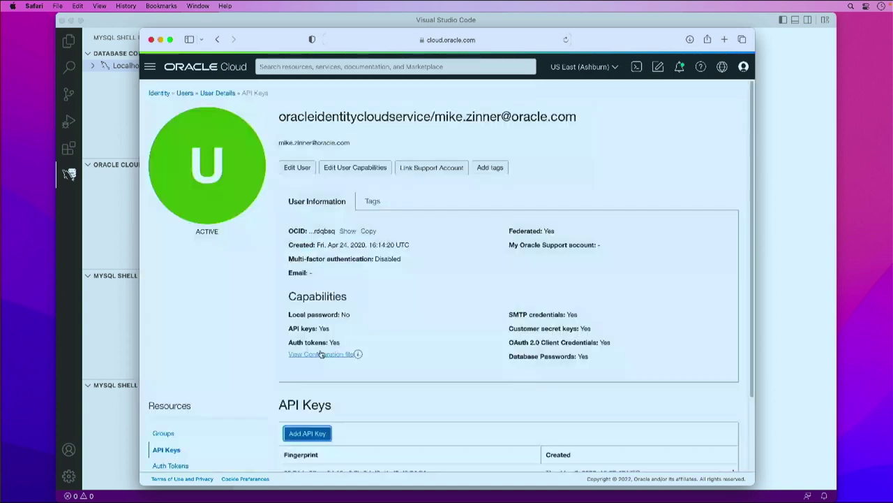
Minimize the browser, switch to Visual Studio Code and open the OCI config file from the Oracle Cloud Infrastructure section
{"action": "left_click", "coordinate": [160, 40]}
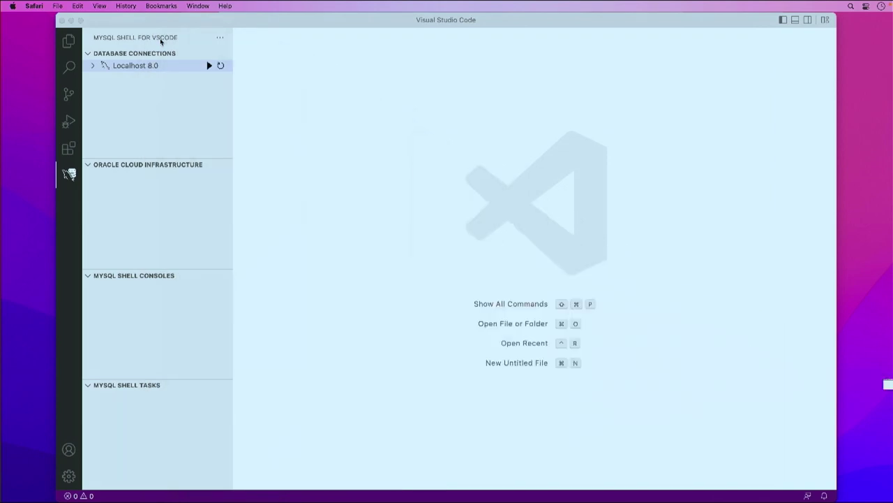
{"action": "left_click", "coordinate": [151, 182]}
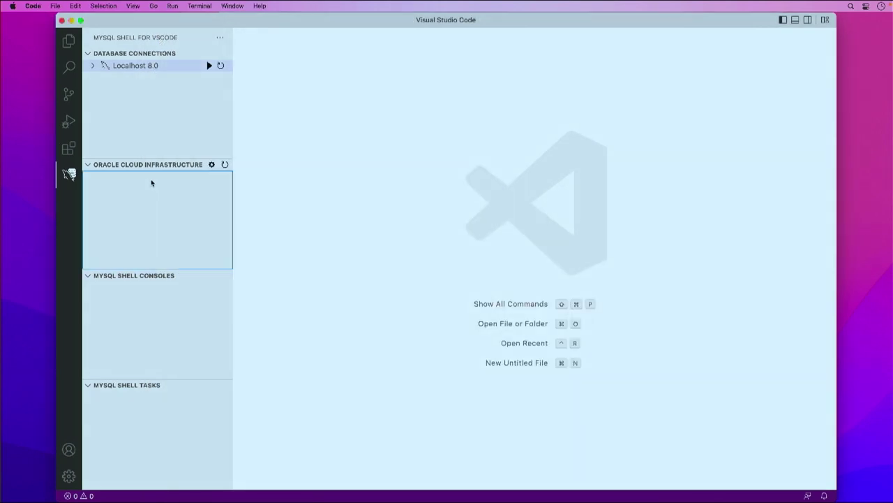
{"action": "left_click", "coordinate": [212, 166]}
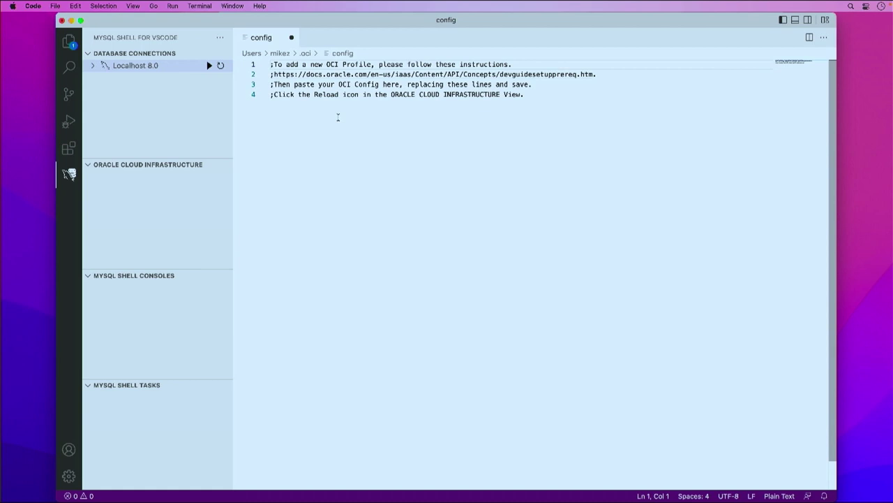
Replace the config file's placeholder text with the copied OCI configuration and set key_file to ~/.oci/oci_api_key.pem
{"action": "key", "text": "super+a"}
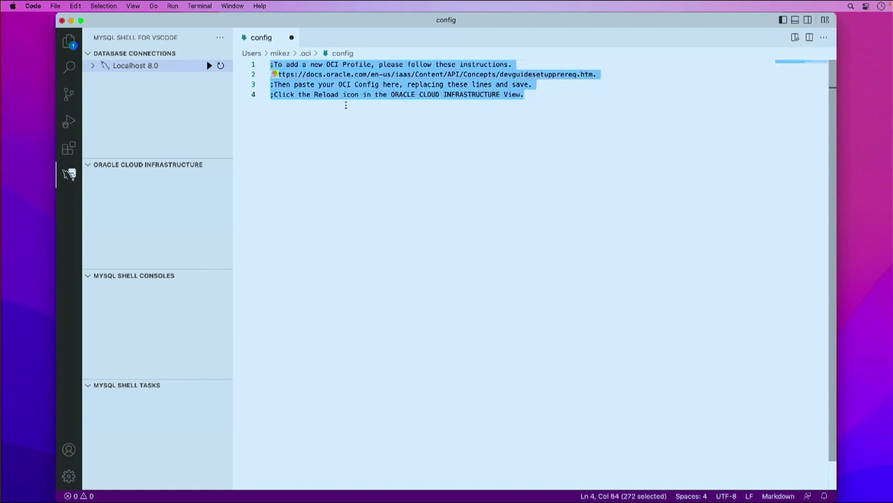
{"action": "key", "text": "super+v"}
{"action": "left_click_drag", "start_coordinate": [472, 114], "coordinate": [307, 114]}
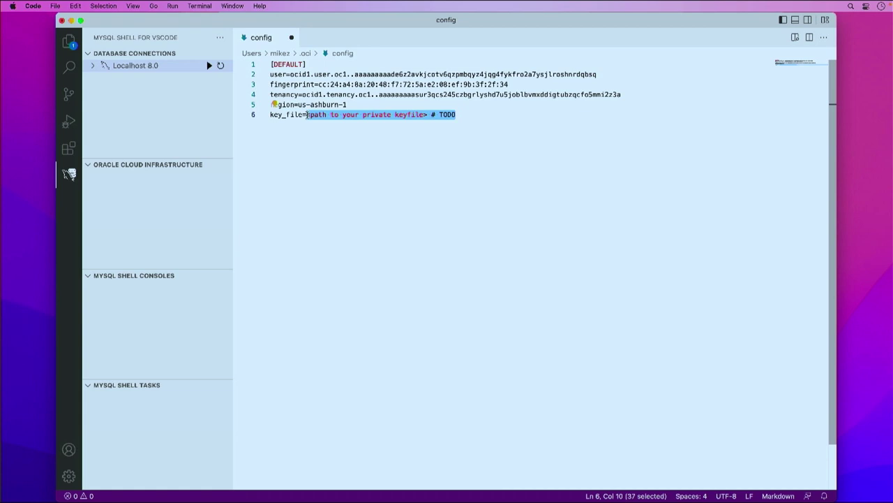
{"action": "type", "text": "~"}
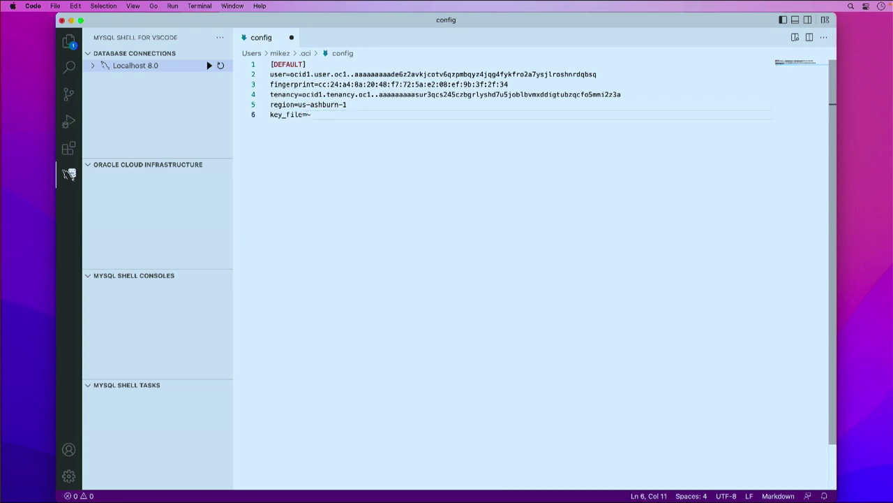
{"action": "type", "text": "/.oci/oci_api"}
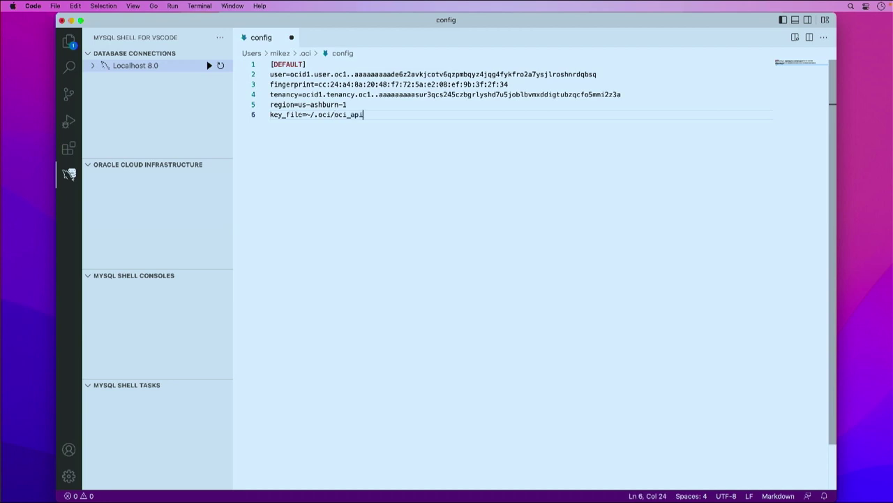
{"action": "type", "text": "_key.pem"}
Rename the DEFAULT profile in the config file to mysqltooling and save the file
{"action": "double_click", "coordinate": [287, 65]}
{"action": "type", "text": "mysql"}
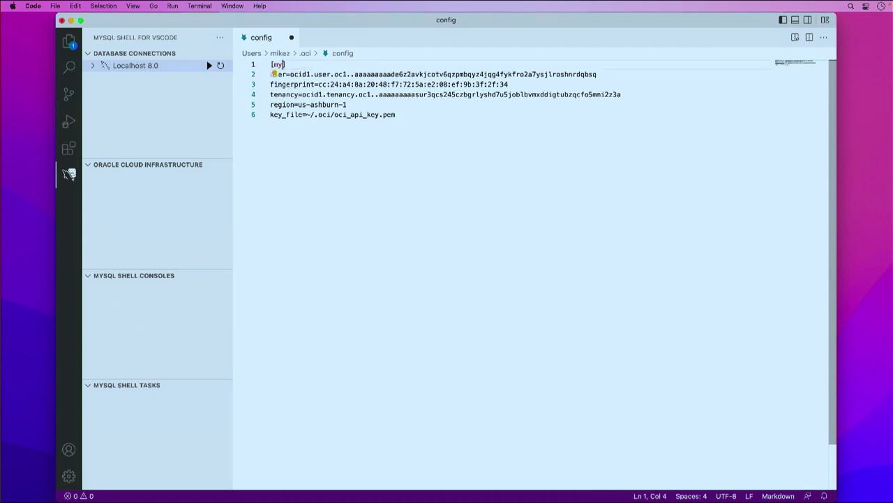
{"action": "type", "text": "tooling"}
{"action": "key", "text": "super+s"}
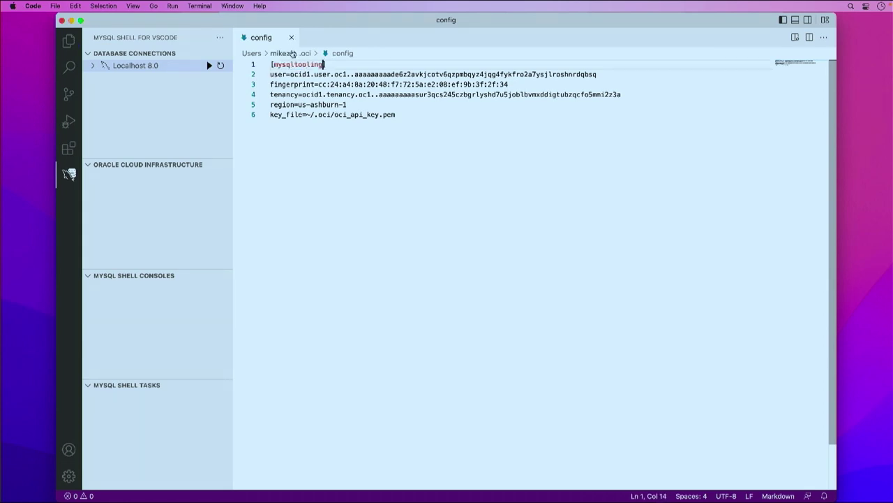
Reload the Oracle Cloud Infrastructure profiles and set MDS-Development, inside the Development compartment, as the current compartment
{"action": "left_click", "coordinate": [225, 166]}
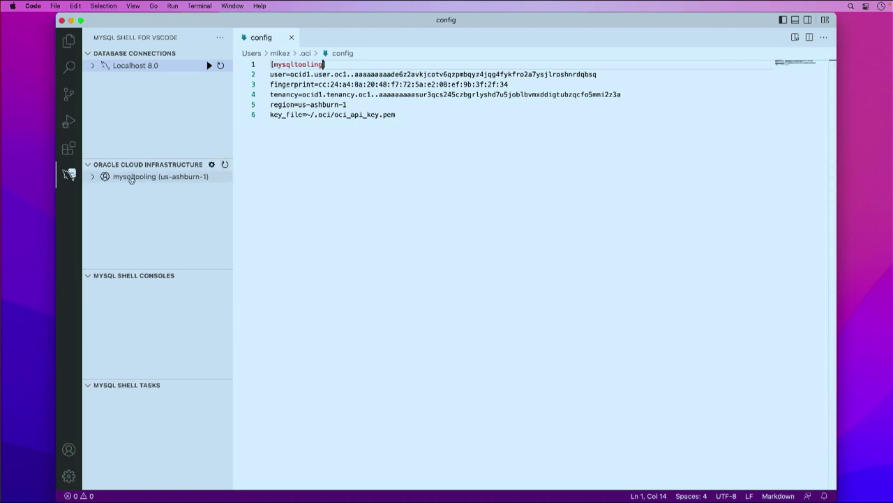
{"action": "left_click", "coordinate": [92, 177]}
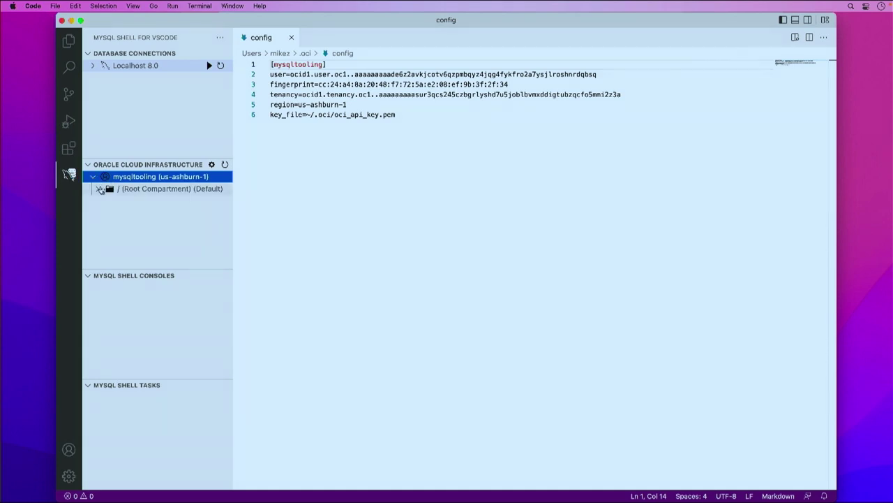
{"action": "left_click", "coordinate": [98, 189]}
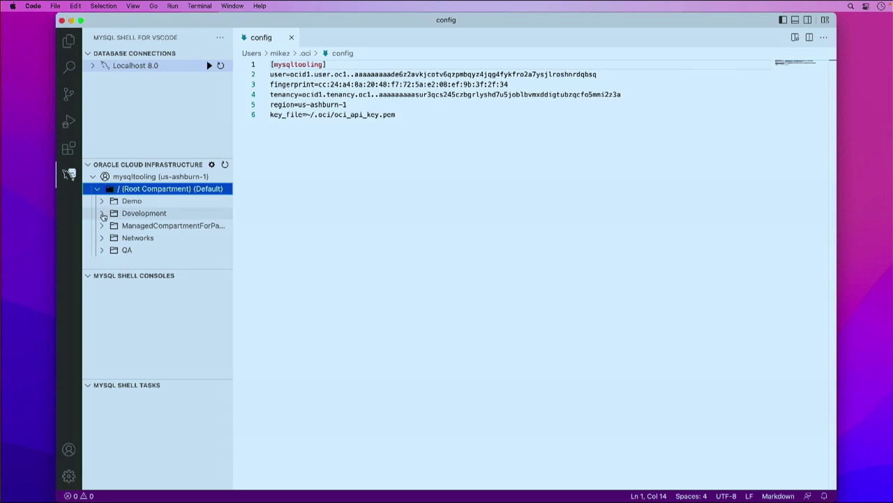
{"action": "left_click", "coordinate": [102, 215]}
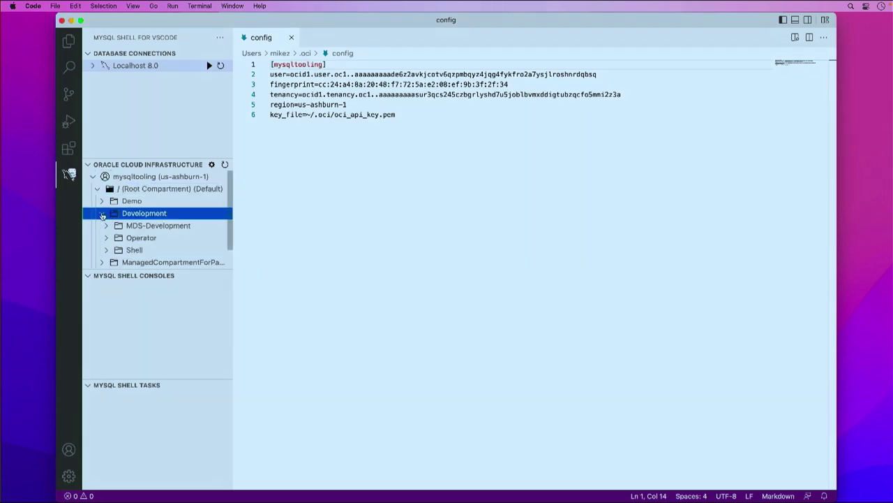
{"action": "left_click", "coordinate": [159, 227]}
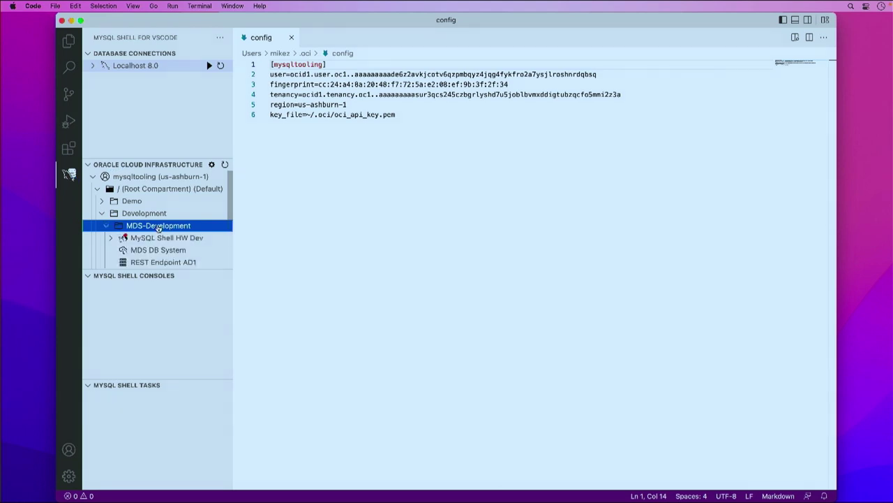
{"action": "right_click", "coordinate": [159, 228]}
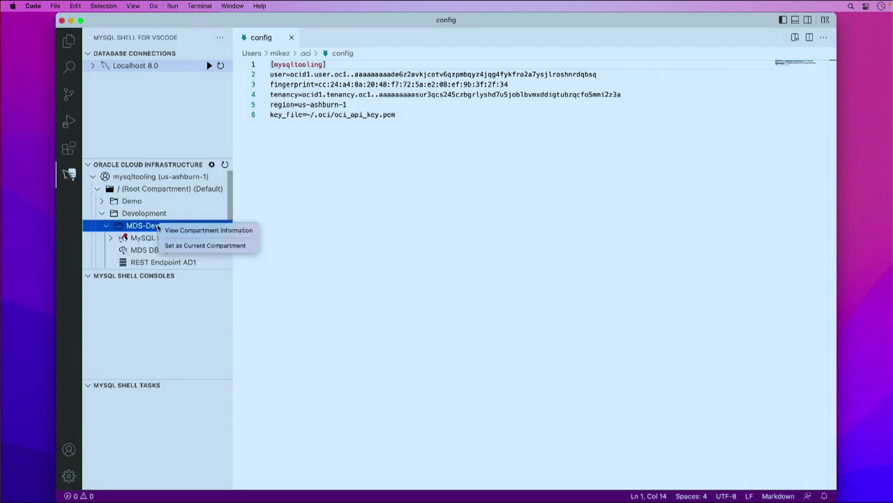
{"action": "left_click", "coordinate": [205, 245]}
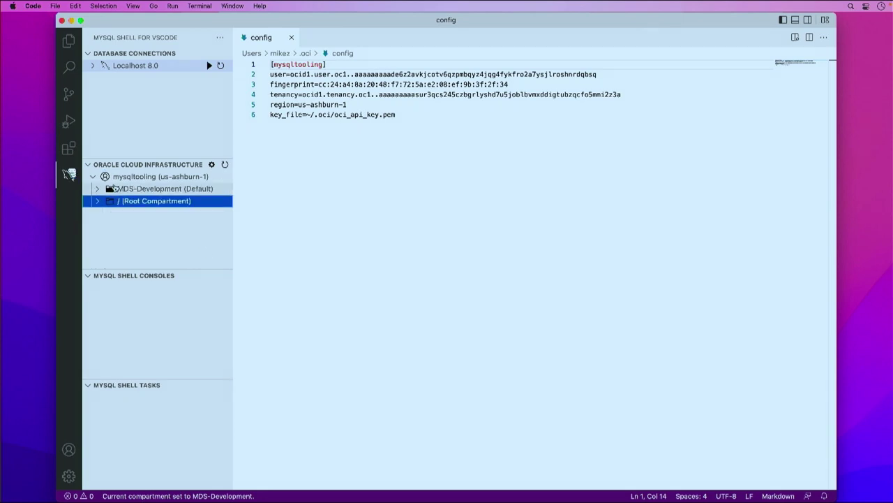
Create a Bastion Service connection to the MDS DB System with user name dba and store the account password
{"action": "left_click", "coordinate": [99, 190]}
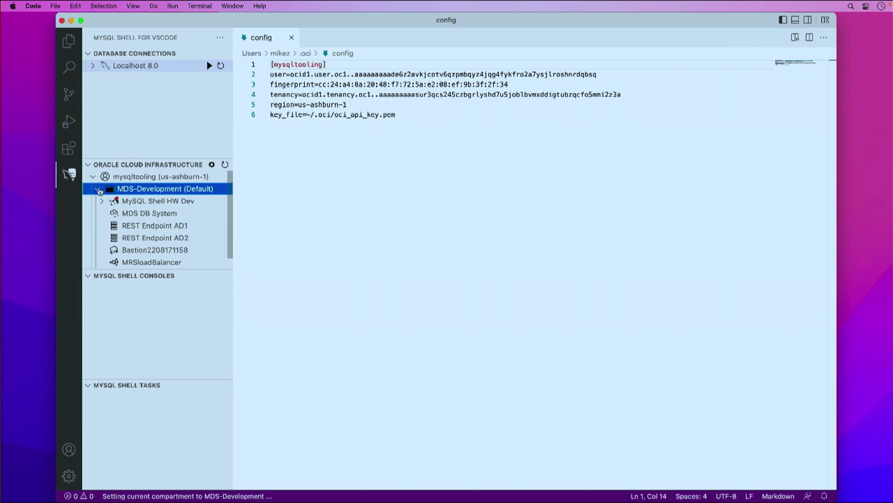
{"action": "right_click", "coordinate": [148, 214]}
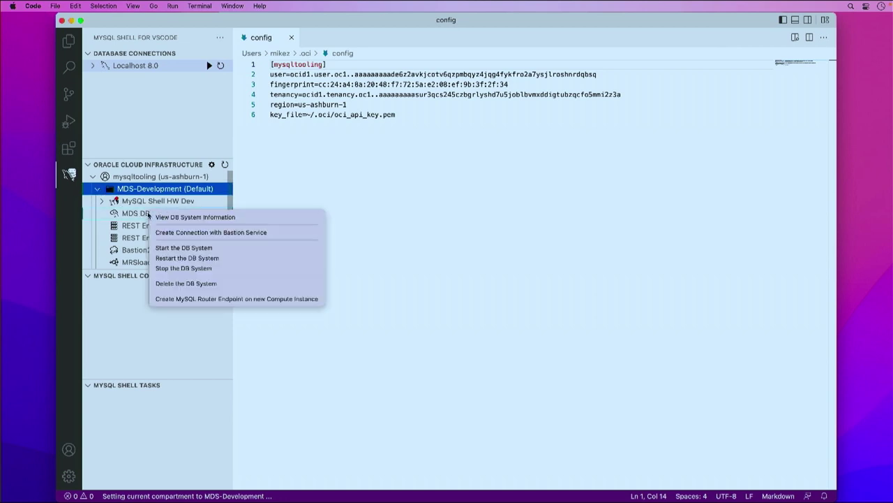
{"action": "left_click", "coordinate": [222, 233]}
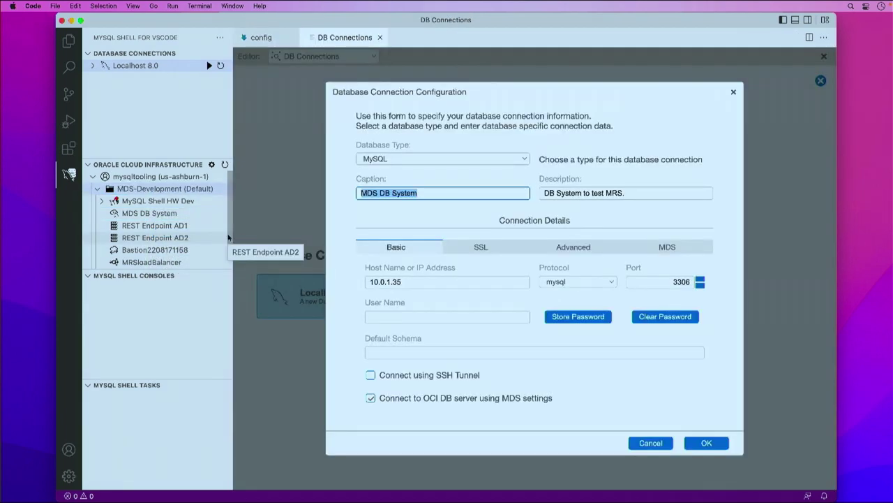
{"action": "left_click", "coordinate": [390, 316]}
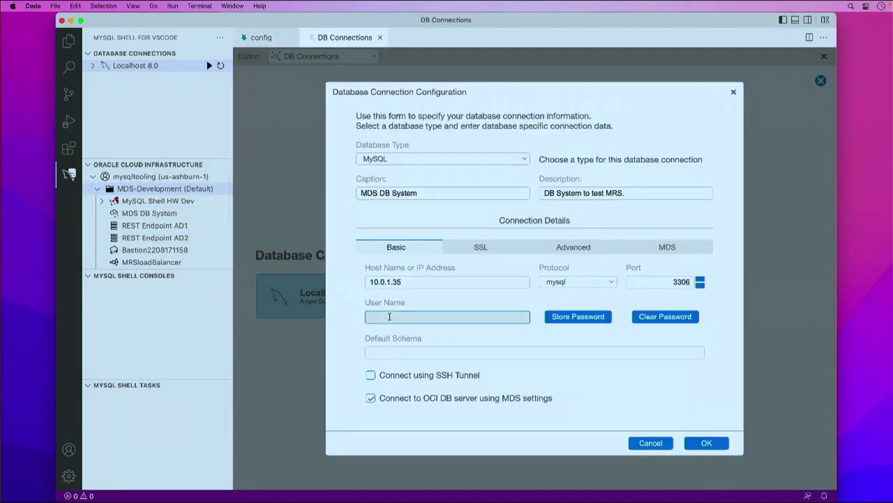
{"action": "type", "text": "dba"}
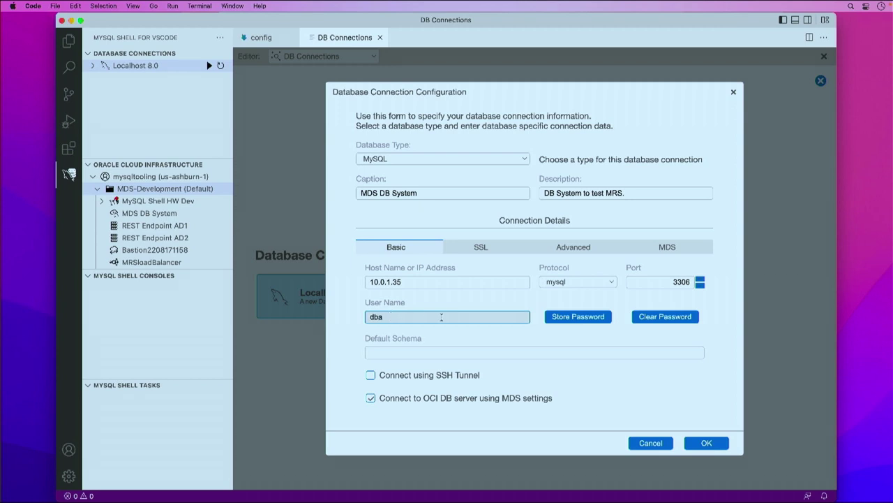
{"action": "left_click", "coordinate": [573, 317]}
{"action": "type", "text": "••••••••••"}
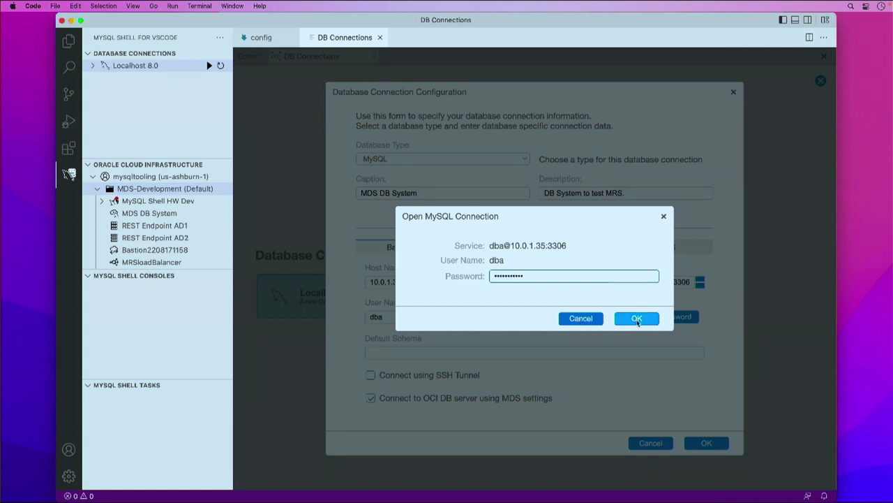
{"action": "left_click", "coordinate": [618, 319]}
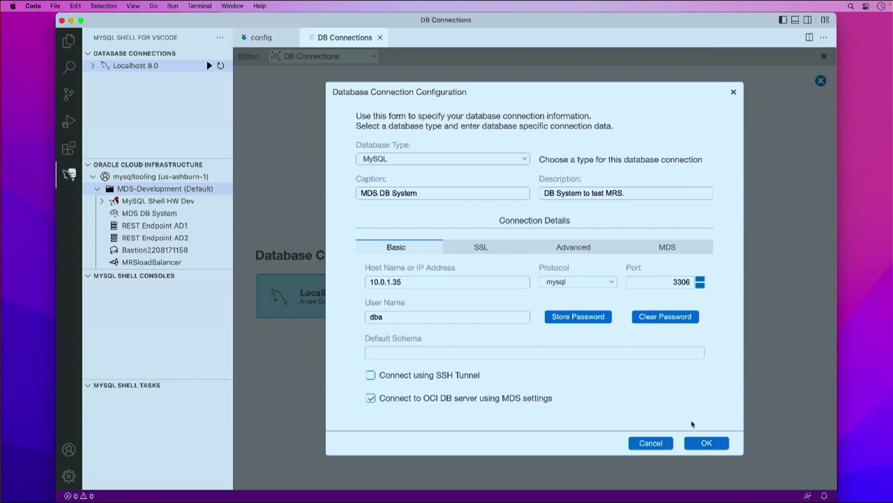
{"action": "left_click", "coordinate": [706, 443]}
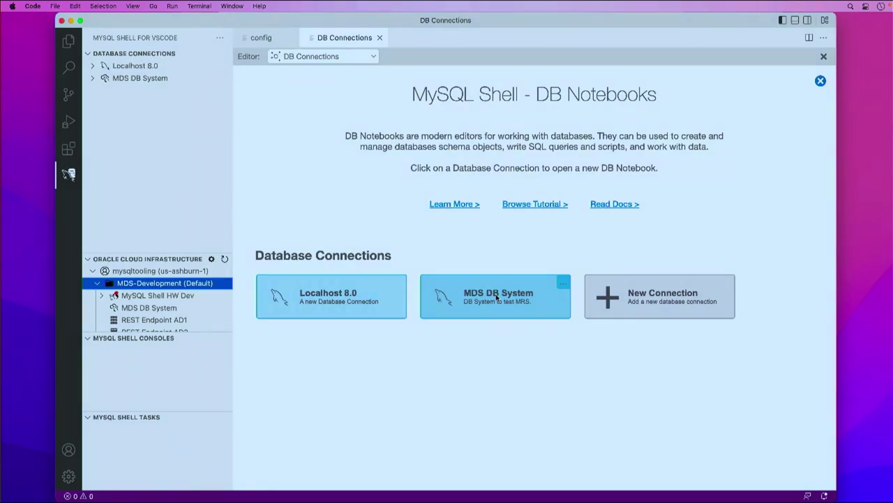
Open a DB Notebook on the MDS DB System connection and run SELECT VERSION()
{"action": "left_click", "coordinate": [497, 297]}
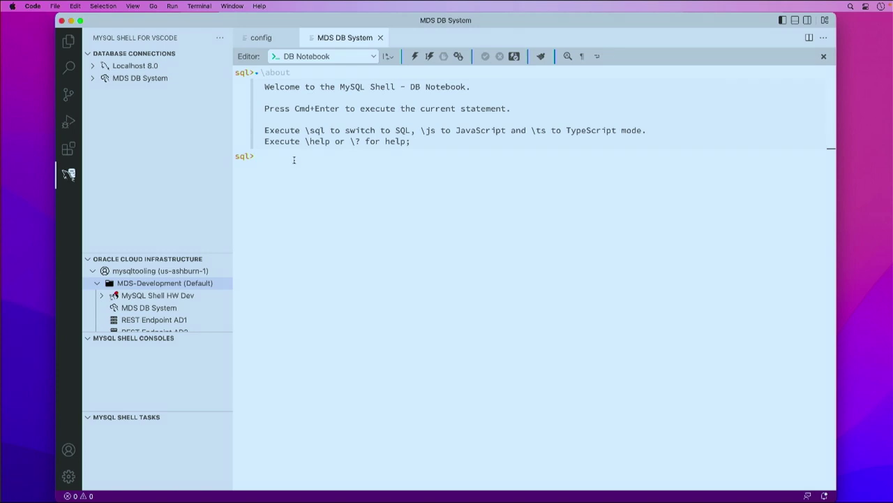
{"action": "type", "text": "SELECT VER"}
{"action": "key", "text": "Return"}
{"action": "key", "text": "super+Return"}
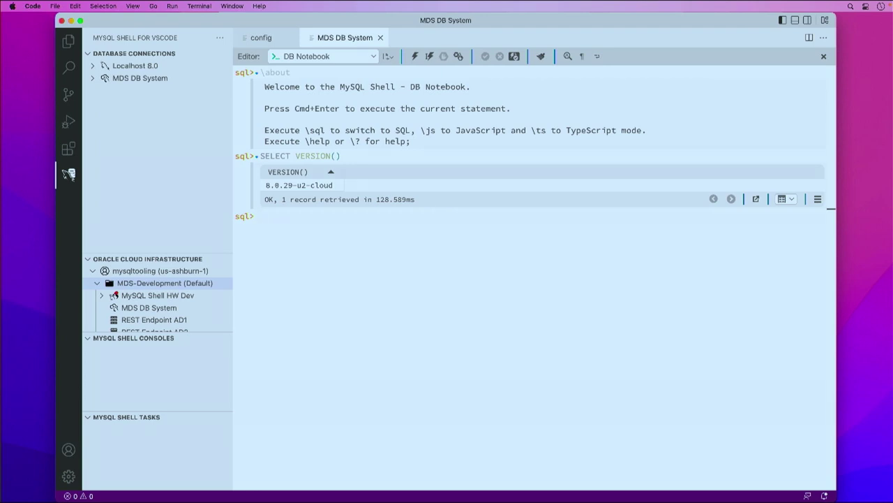
{"action": "left_click", "coordinate": [308, 185]}
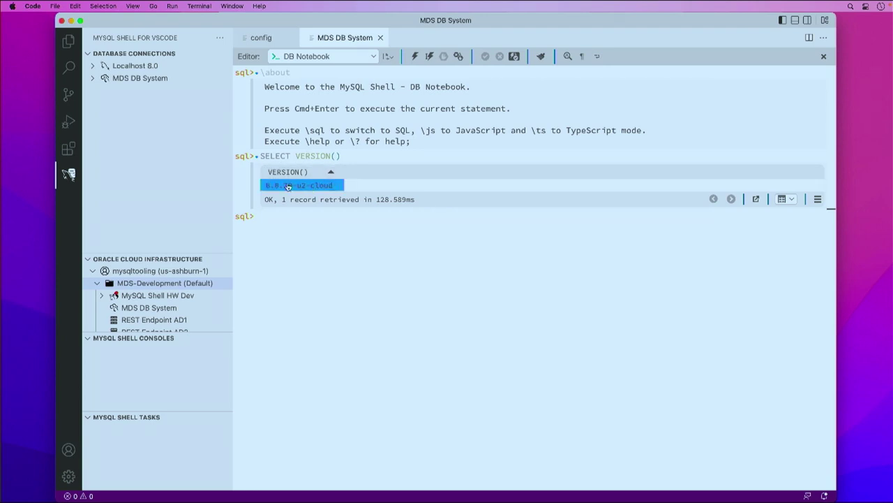
Expand the MDS DB System and Localhost 8.0 connections and dump the local sakila schema to disk for MySQL Database Service
{"action": "left_click", "coordinate": [139, 78]}
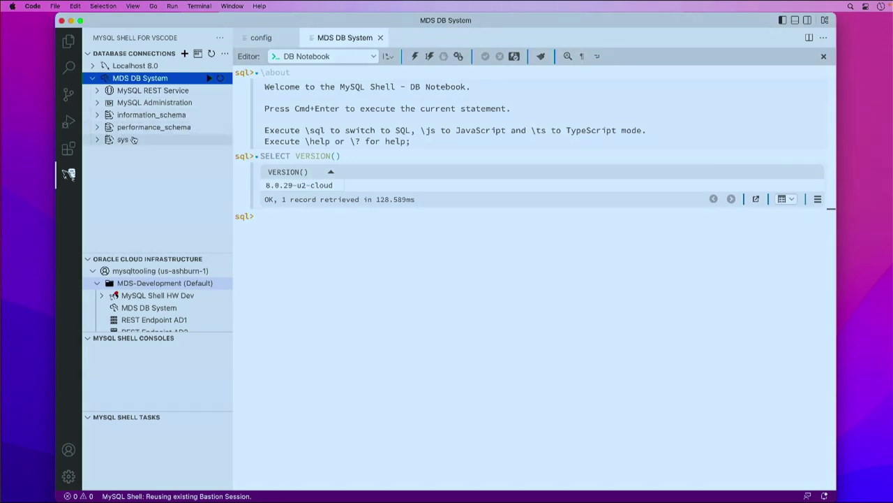
{"action": "left_click", "coordinate": [92, 66]}
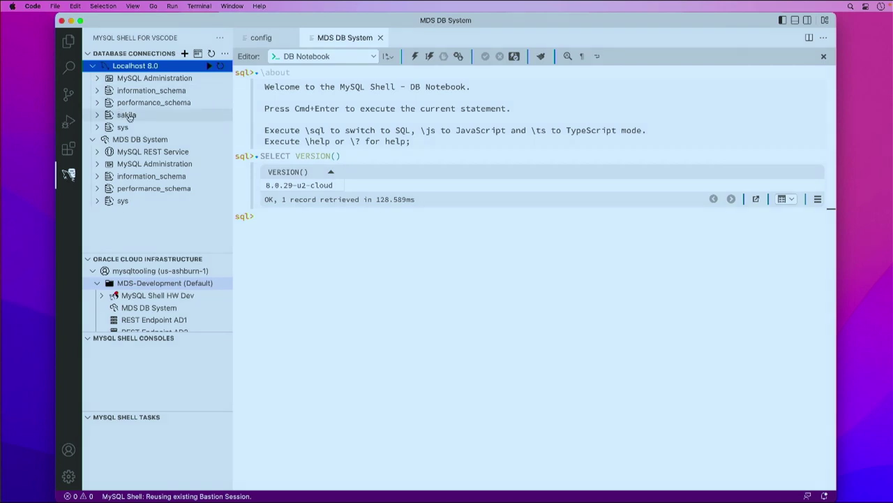
{"action": "right_click", "coordinate": [128, 116]}
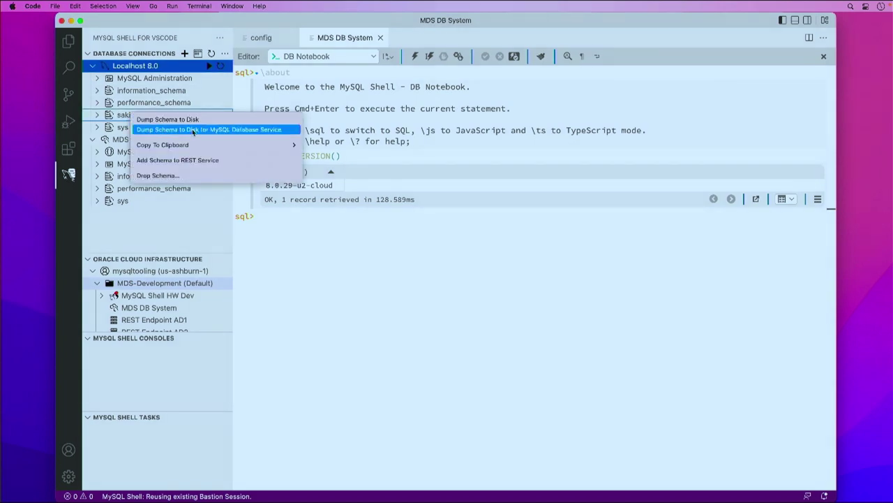
{"action": "left_click", "coordinate": [234, 130]}
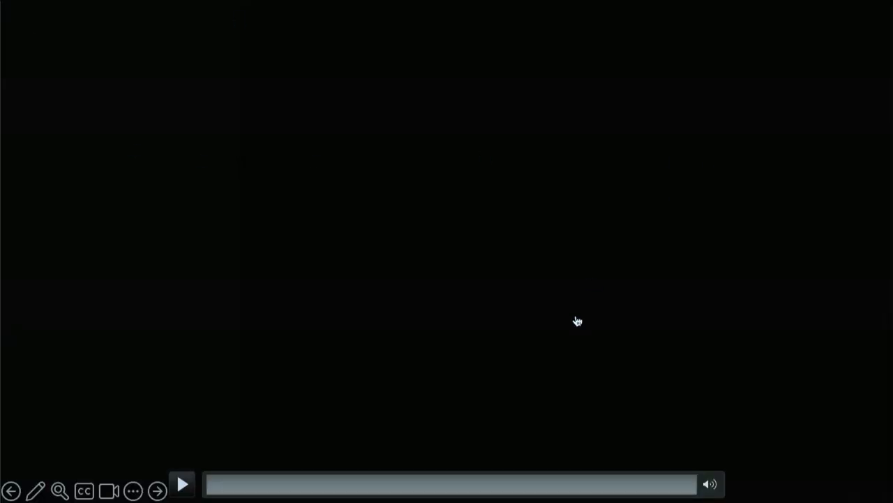
{"action": "left_click", "coordinate": [253, 483]}
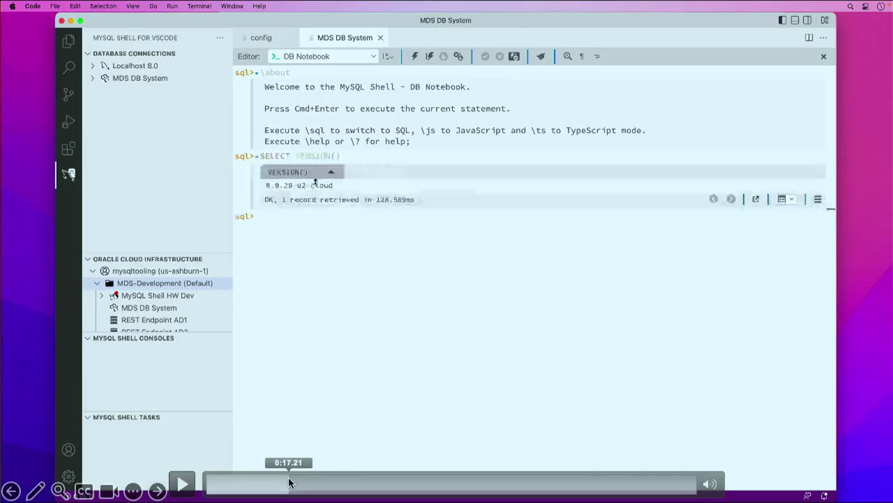
{"action": "left_click", "coordinate": [290, 483]}
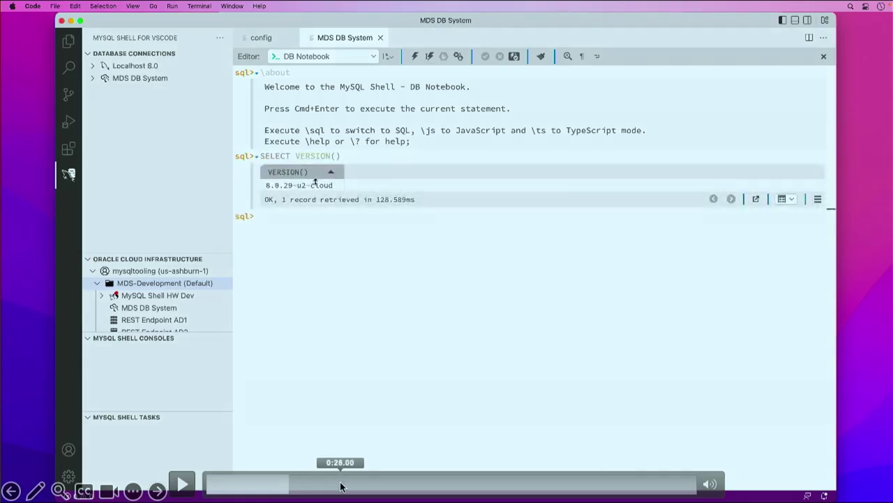
{"action": "left_click", "coordinate": [341, 483]}
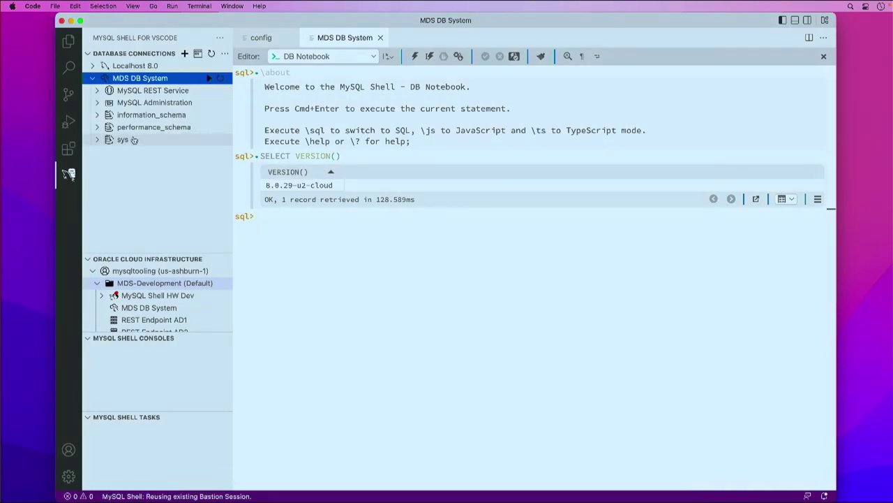
{"action": "mouse_move", "coordinate": [178, 454]}
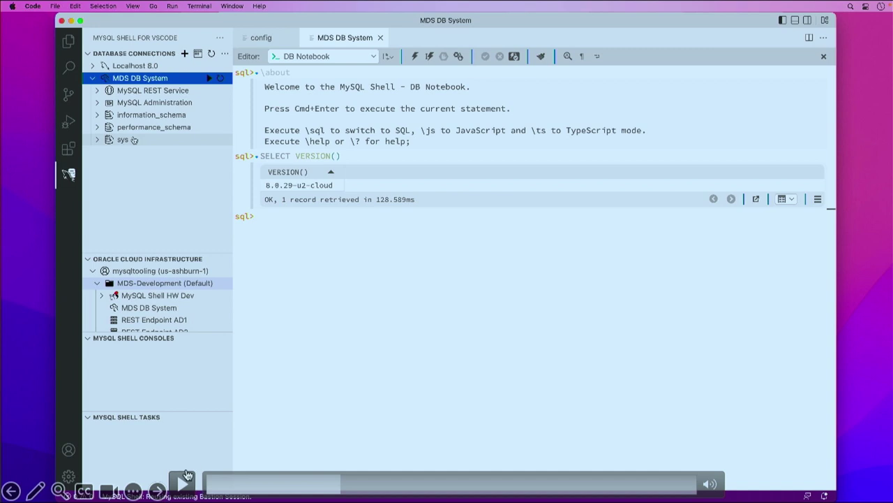
{"action": "left_click", "coordinate": [181, 483]}
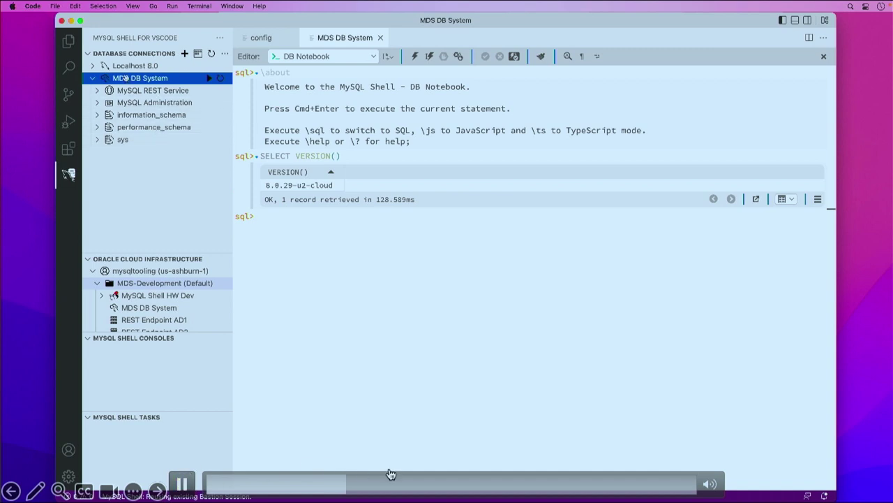
{"action": "left_click", "coordinate": [403, 485]}
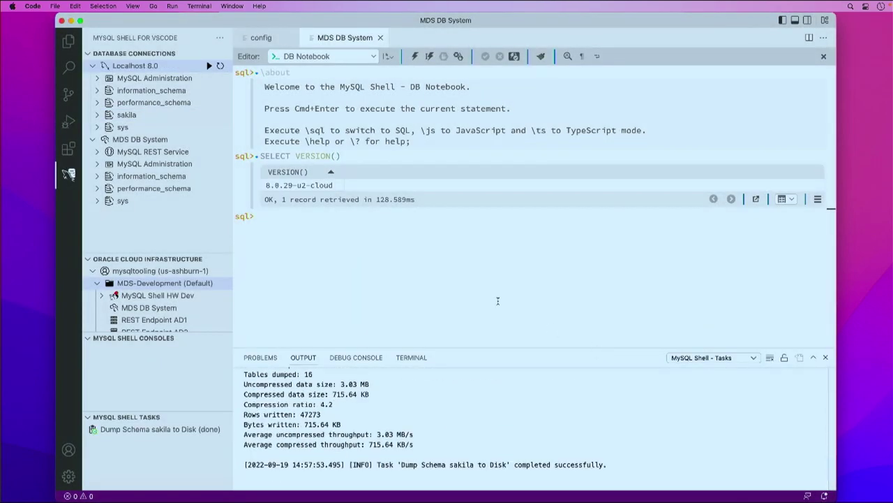
Load the sakila dump folder from Documents on disk into the MDS DB System connection
{"action": "right_click", "coordinate": [135, 140]}
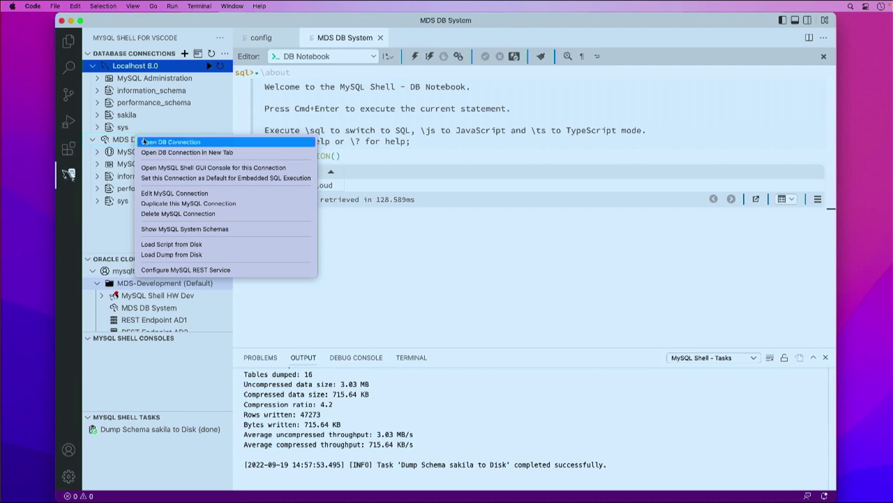
{"action": "left_click", "coordinate": [198, 255]}
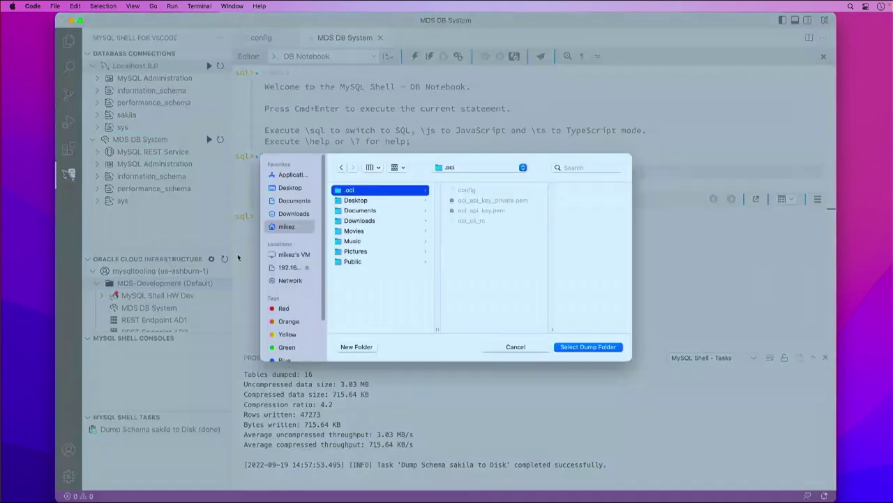
{"action": "left_click", "coordinate": [297, 201]}
{"action": "left_click", "coordinate": [352, 190]}
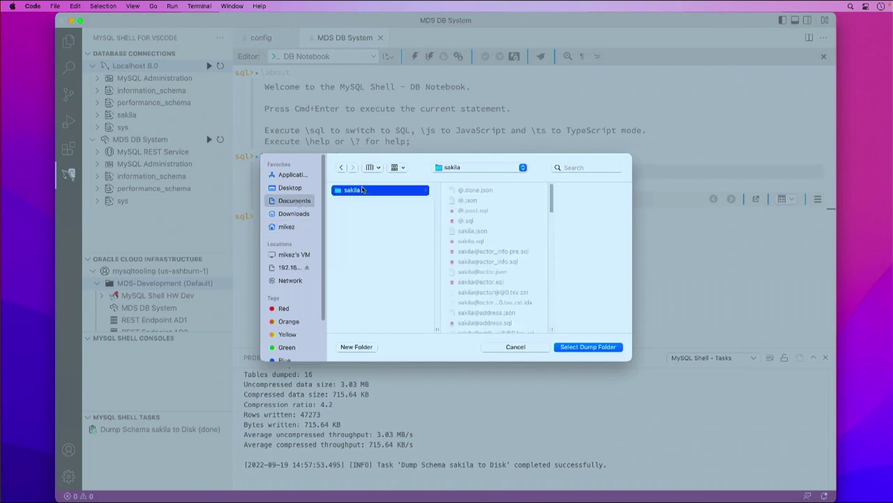
{"action": "left_click", "coordinate": [586, 347]}
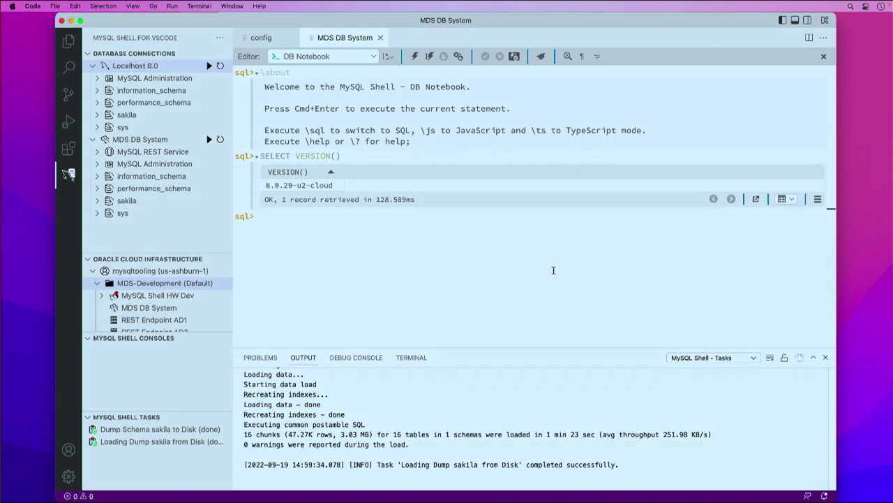
Enlarge the database connections list and expand the tables of the sakila schema under MDS DB System
{"action": "left_click", "coordinate": [88, 339]}
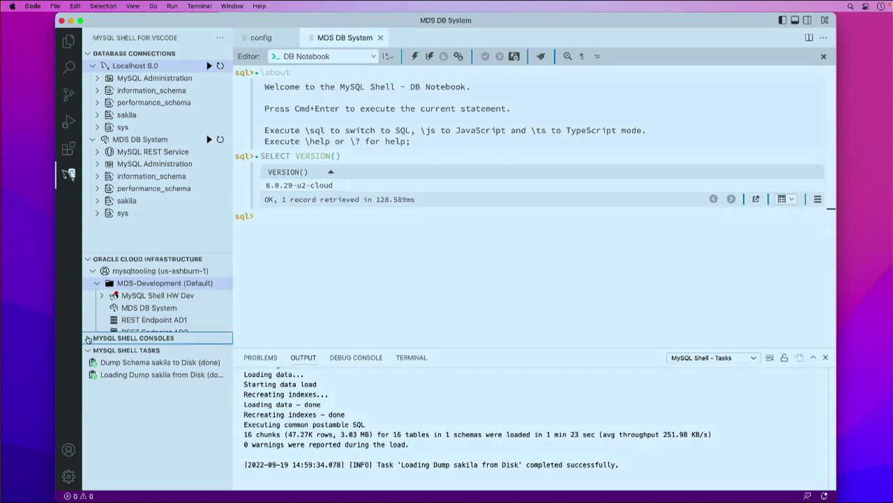
{"action": "left_click_drag", "start_coordinate": [110, 252], "coordinate": [102, 378]}
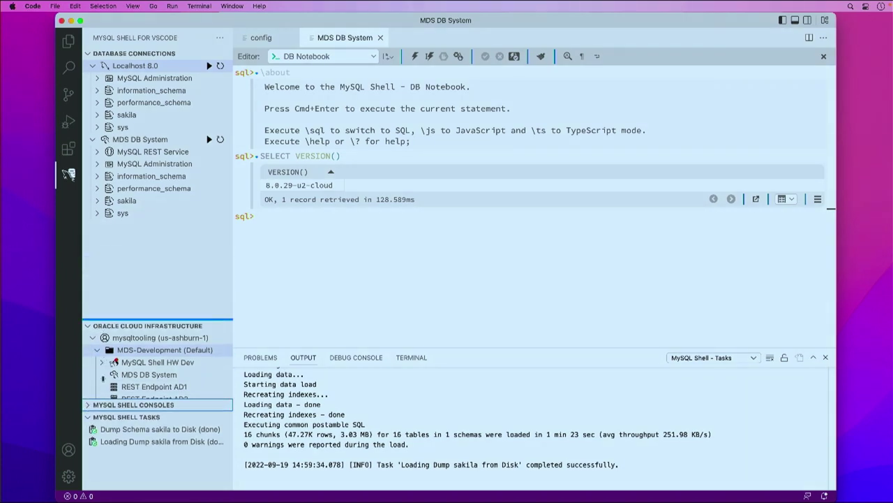
{"action": "left_click", "coordinate": [98, 201]}
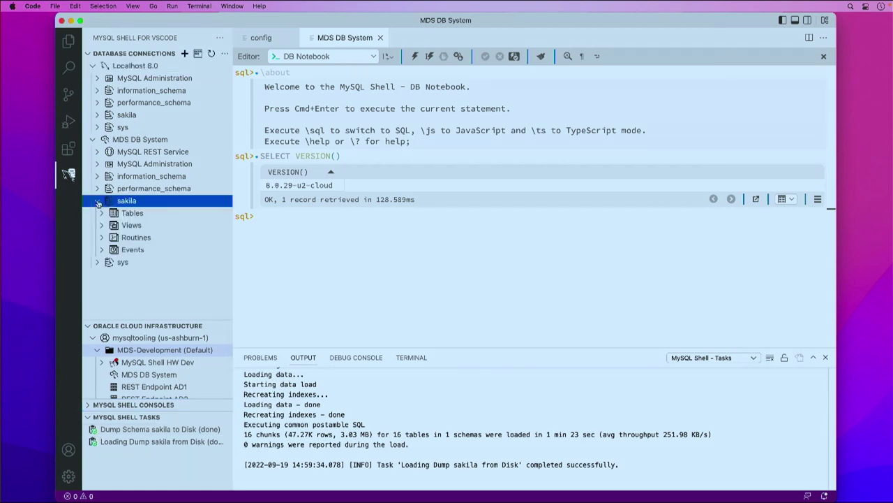
{"action": "left_click", "coordinate": [102, 213]}
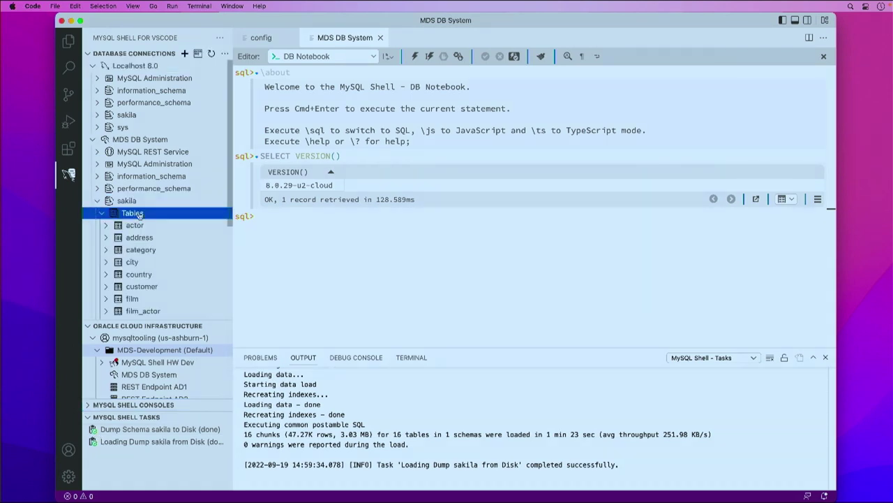
Query all rows of the sakila actor and address tables on MDS DB System in the DB Notebook
{"action": "right_click", "coordinate": [137, 225]}
{"action": "left_click", "coordinate": [171, 231]}
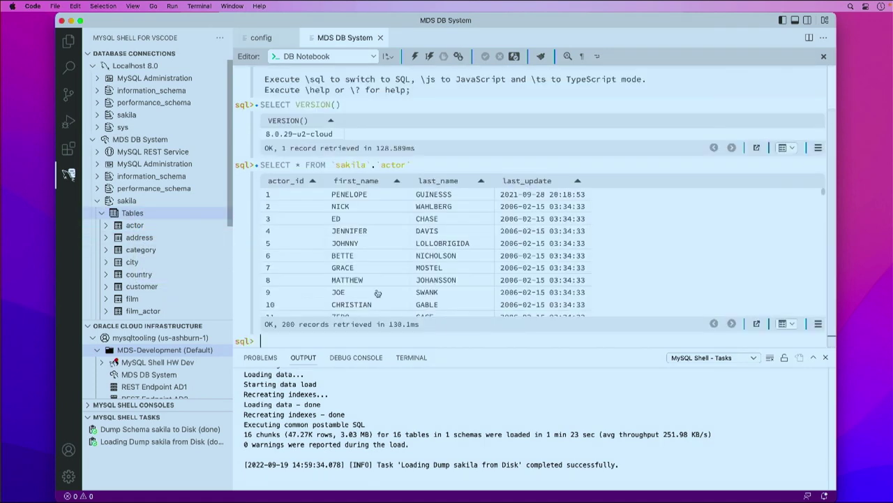
{"action": "left_click", "coordinate": [825, 357]}
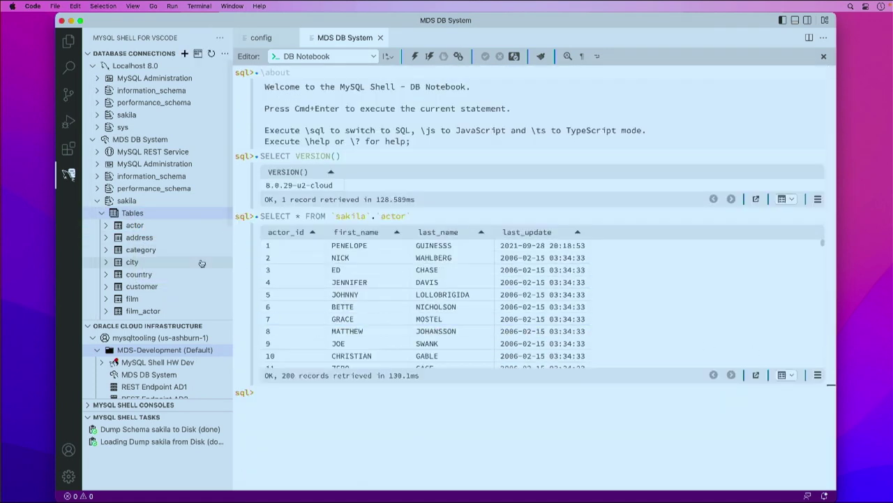
{"action": "right_click", "coordinate": [143, 238]}
{"action": "left_click", "coordinate": [168, 244]}
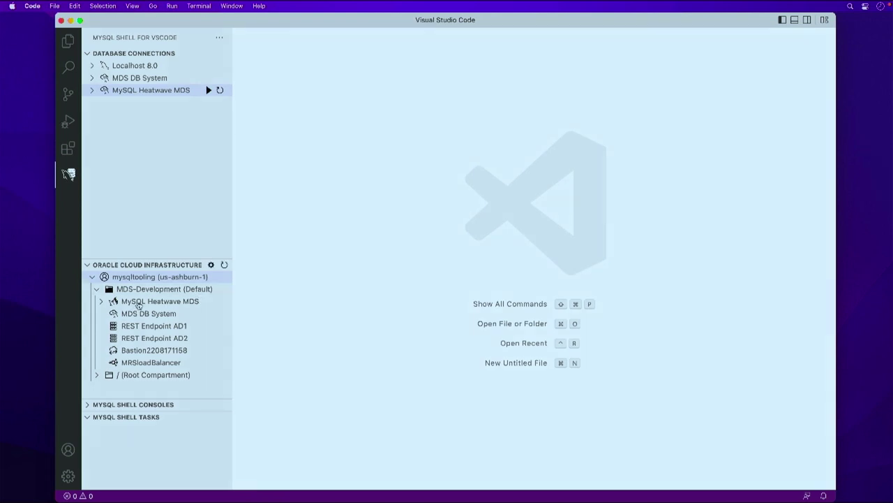
Rescale the HeatWave Cluster of MySQL Heatwave MDS to a cluster size of 2, keeping the MySQL.HeatWave.VM.Standard.E3 shape
{"action": "left_click", "coordinate": [149, 303]}
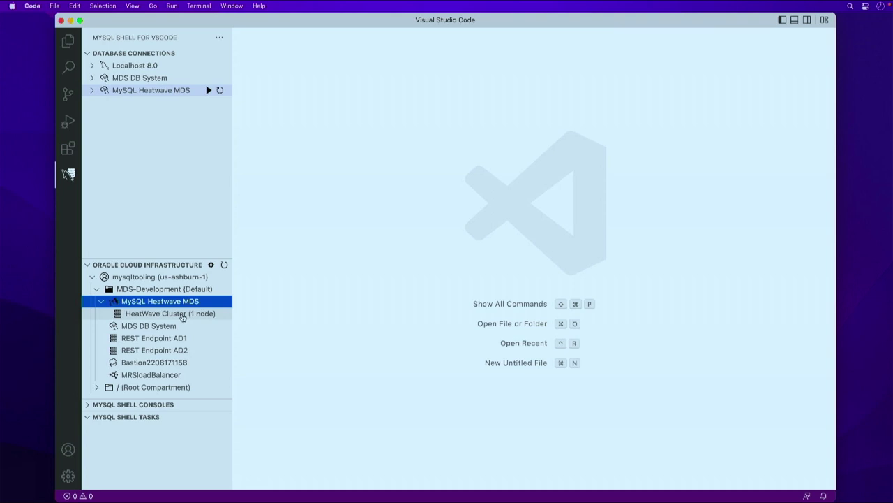
{"action": "right_click", "coordinate": [198, 317]}
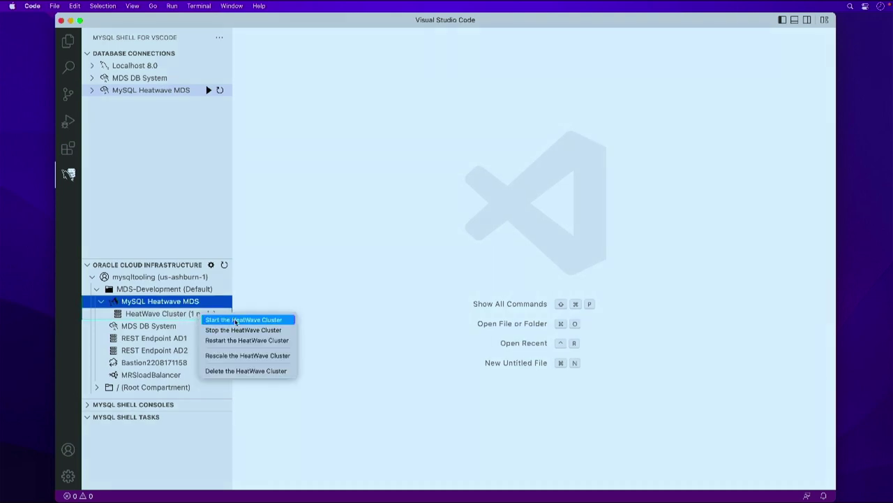
{"action": "left_click", "coordinate": [250, 358]}
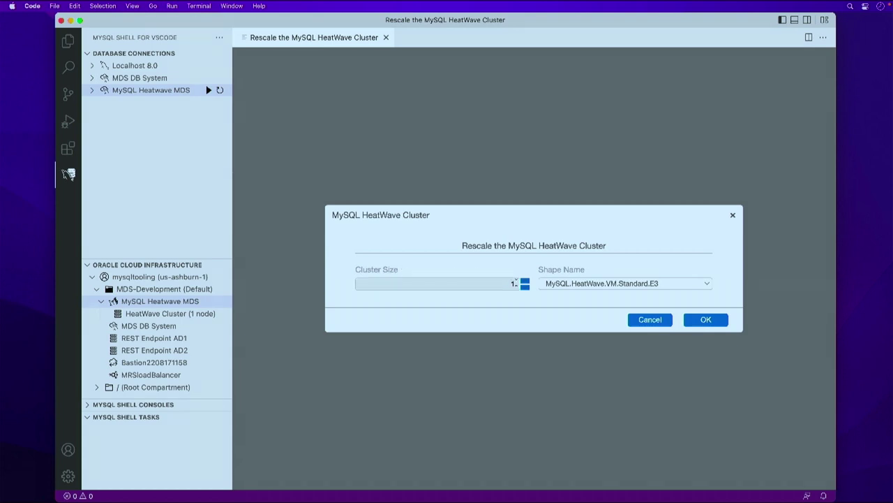
{"action": "left_click", "coordinate": [525, 280]}
{"action": "left_click", "coordinate": [708, 321]}
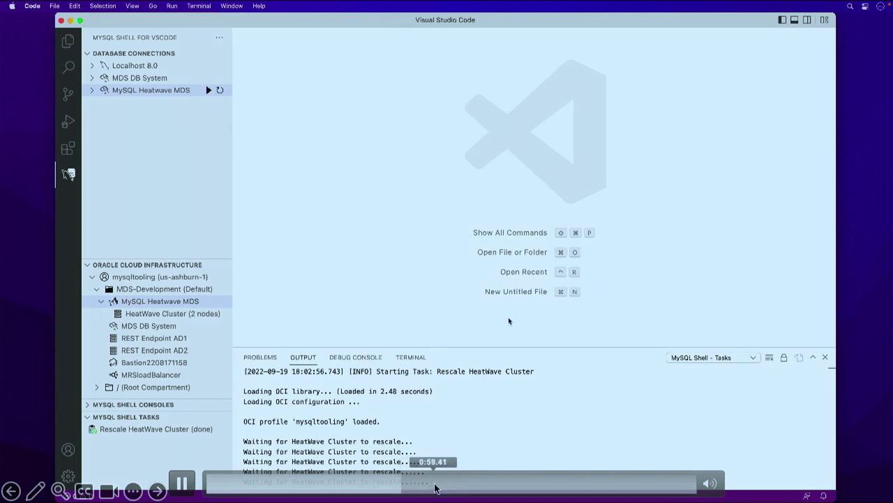
{"action": "left_click", "coordinate": [435, 486]}
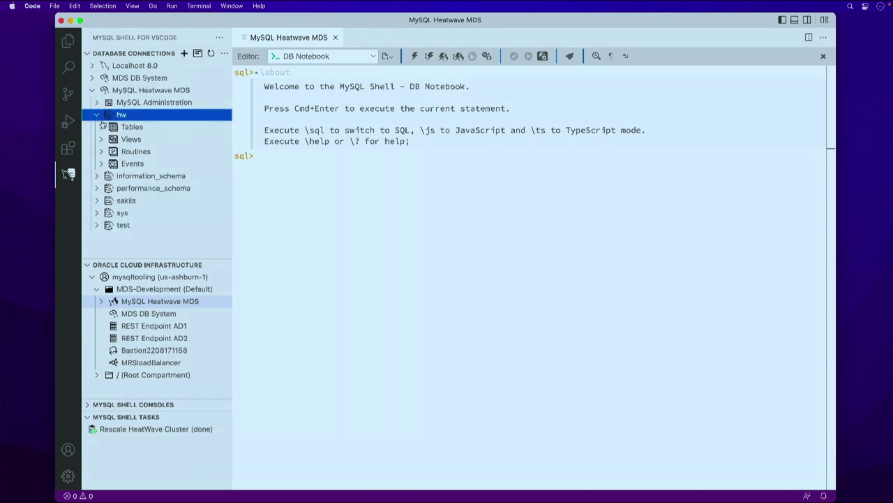
Expand the test table in the hw schema of MySQL Heatwave MDS and query all its rows
{"action": "left_click", "coordinate": [127, 139]}
{"action": "right_click", "coordinate": [136, 139]}
{"action": "left_click", "coordinate": [161, 143]}
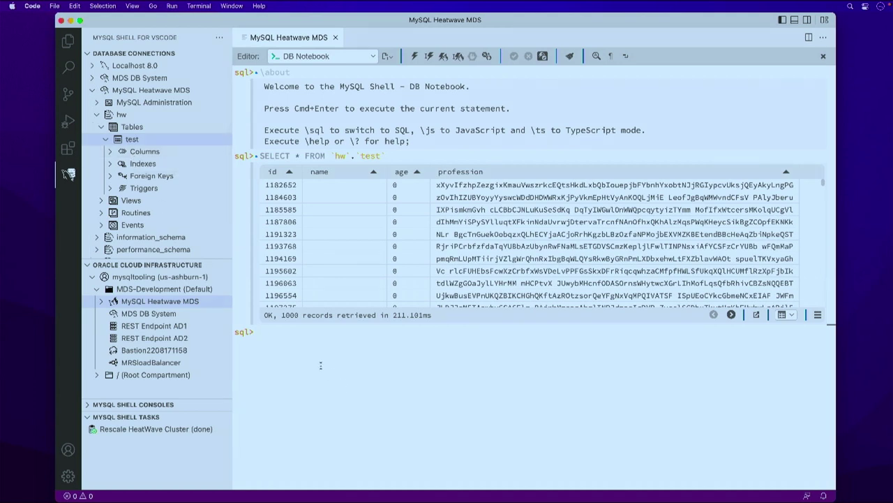
Run SELECT COUNT(*) FROM hw.test; in the DB Notebook
{"action": "type", "text": "SELECT COUNT(*) FROM "}
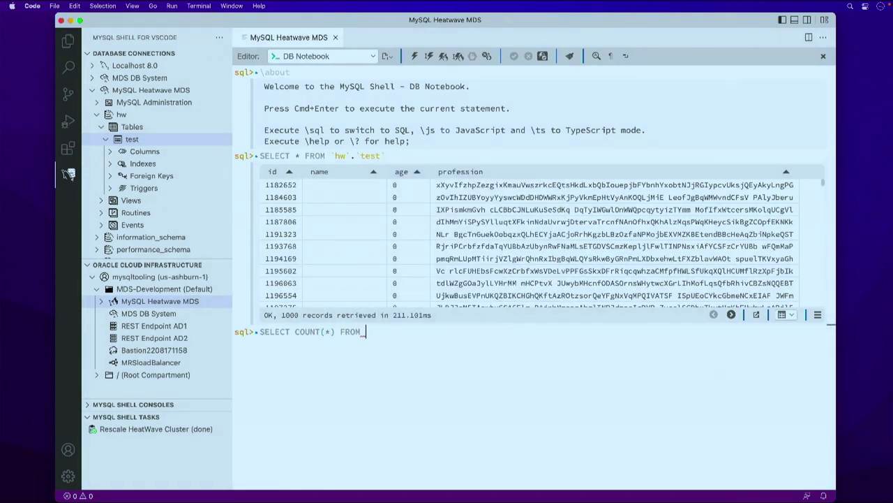
{"action": "type", "text": "hw."}
{"action": "key", "text": "Return"}
{"action": "type", "text": ";"}
{"action": "key", "text": "super+Return"}
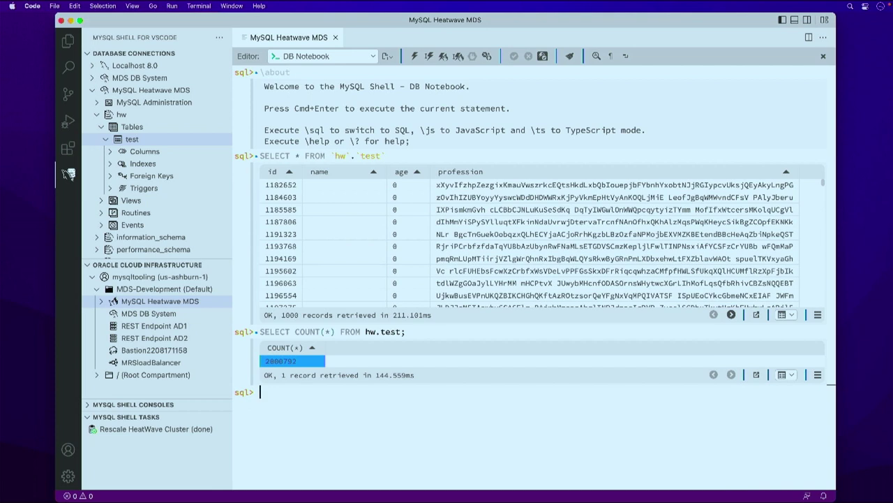
Run SELECT age % 7, COUNT(age), STD(name) FROM `hw`.`test` GROUP BY age % 7 ORDER BY age % 7; normally, then on HeatWave
{"action": "type", "text": "SELECT age % 7, COUNT(age), STD(name) FROM `hw`.`test` GROUP BY age % 7 ORDER BY age % 7;"}
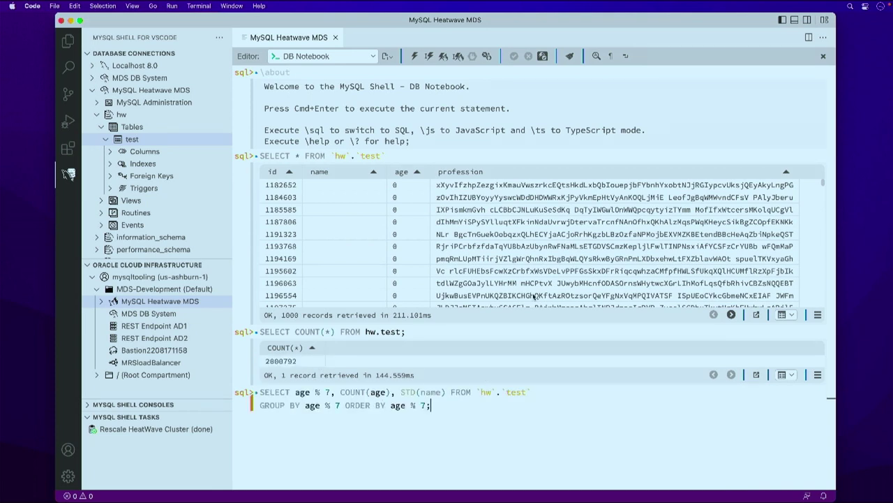
{"action": "left_click", "coordinate": [414, 57]}
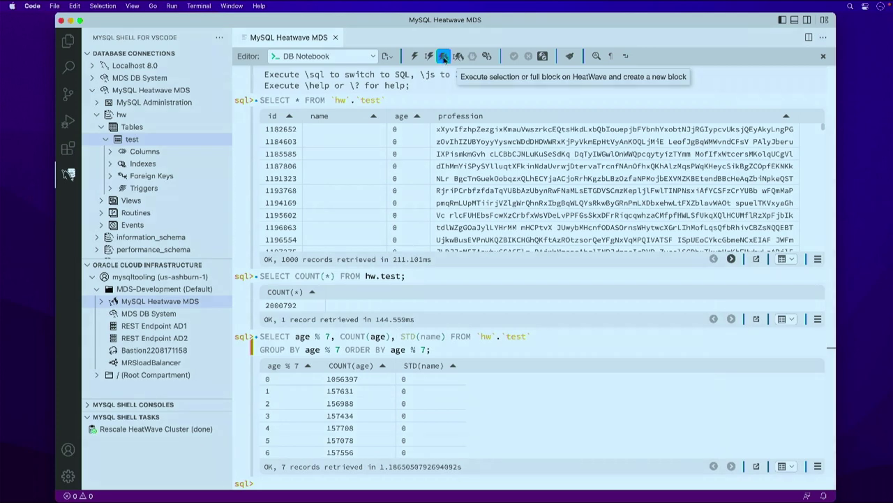
{"action": "left_click", "coordinate": [444, 57]}
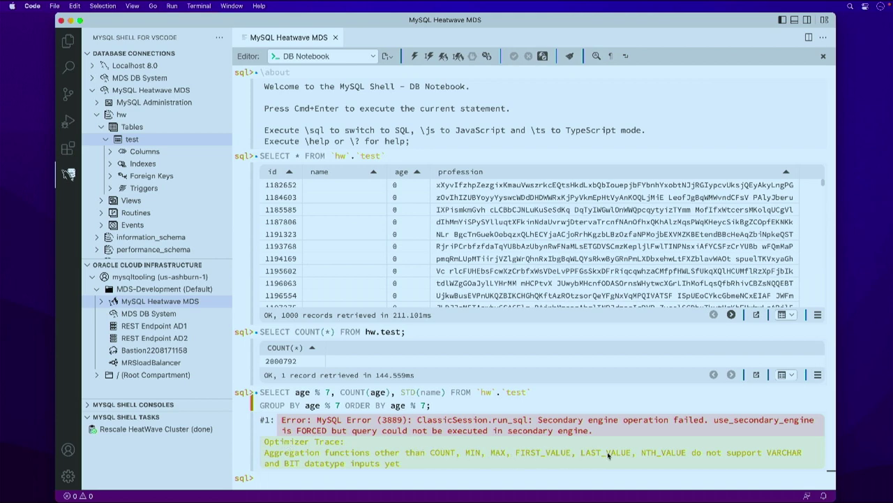
Remove STD(name) from the grouped age % 7 query and execute it on HeatWave
{"action": "left_click_drag", "start_coordinate": [446, 392], "coordinate": [394, 393]}
{"action": "key", "text": "BackSpace"}
{"action": "key", "text": "BackSpace"}
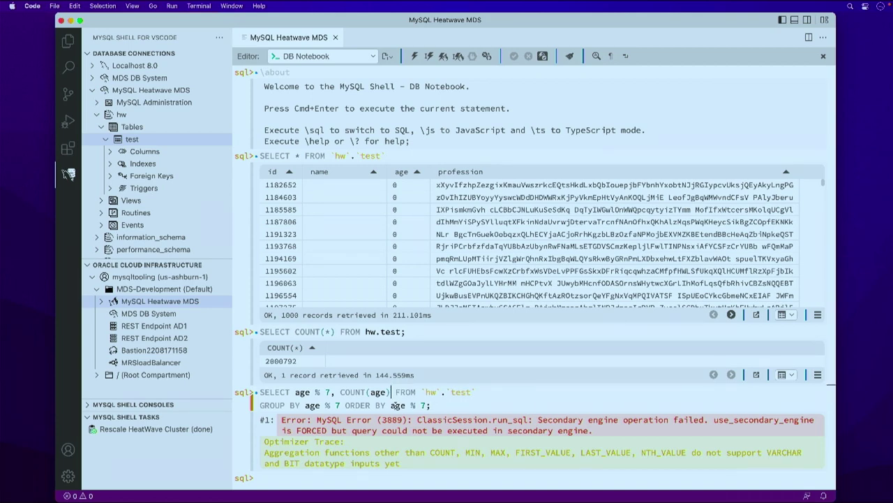
{"action": "left_click", "coordinate": [391, 210]}
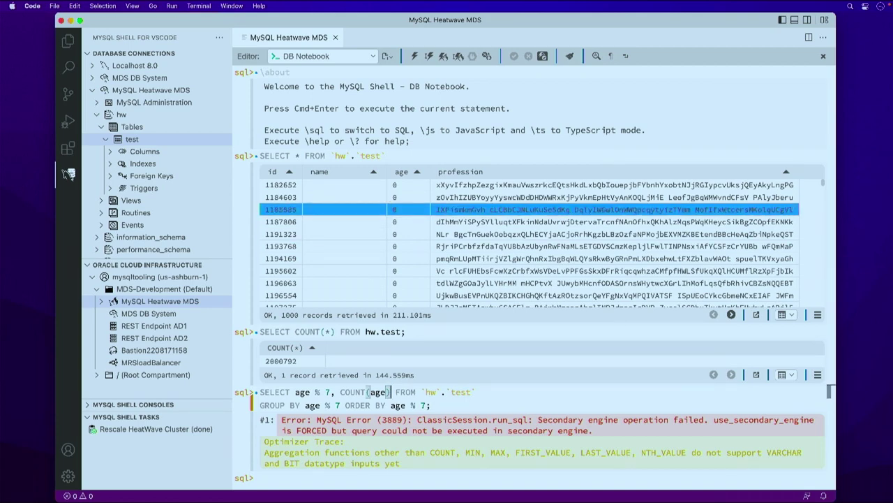
{"action": "left_click", "coordinate": [443, 58]}
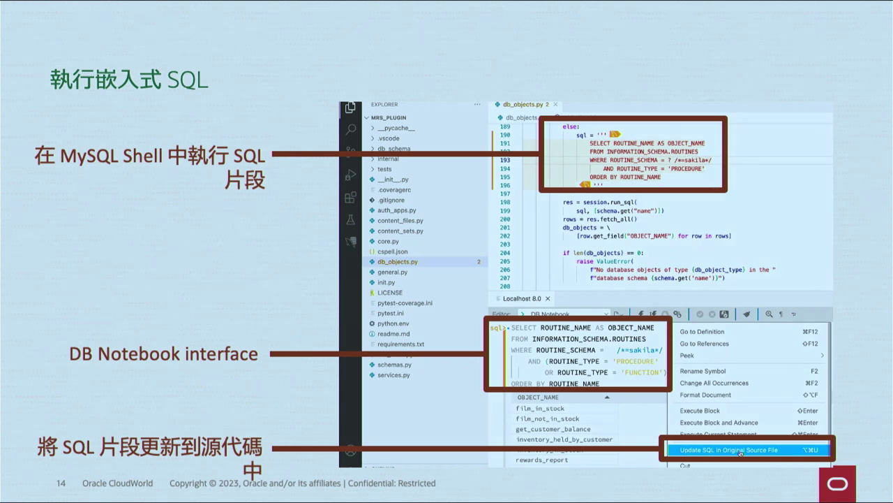
{"action": "left_click", "coordinate": [477, 373]}
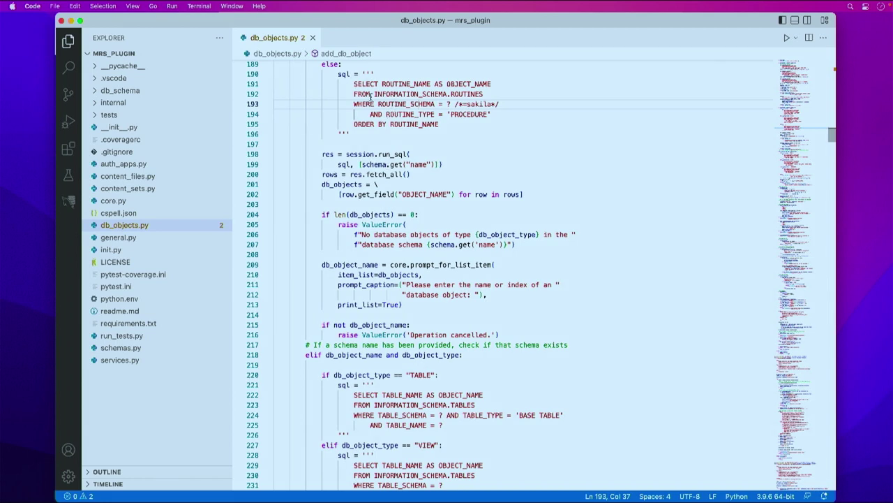
Execute the embedded ROUTINE_NAME query at line 193 of db_objects.py with MySQL Shell on the Localhost 8.0 connection
{"action": "right_click", "coordinate": [393, 104]}
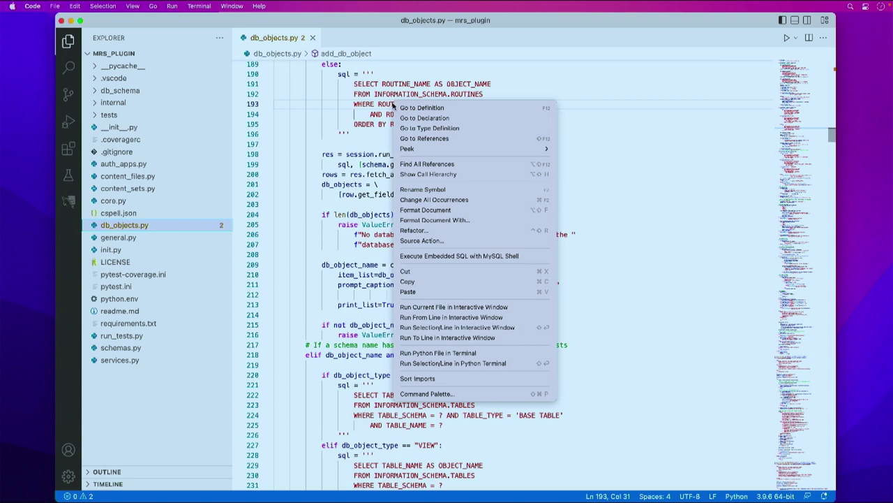
{"action": "left_click", "coordinate": [458, 256]}
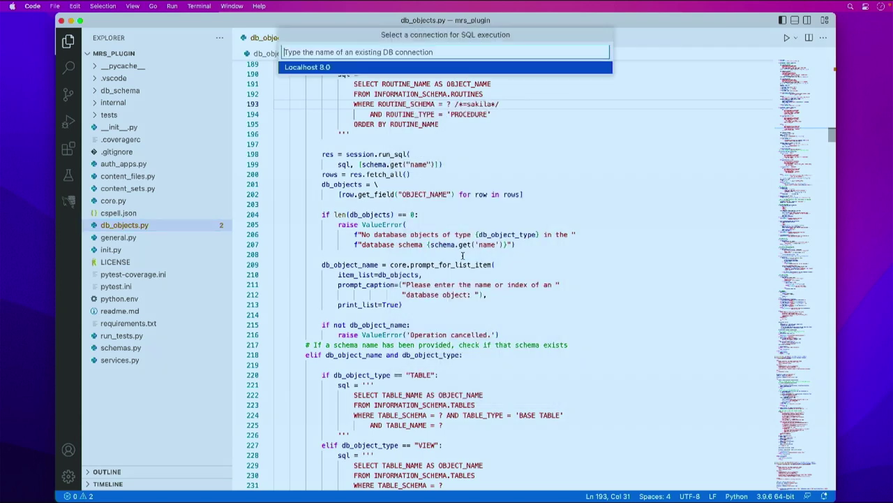
{"action": "left_click", "coordinate": [314, 68]}
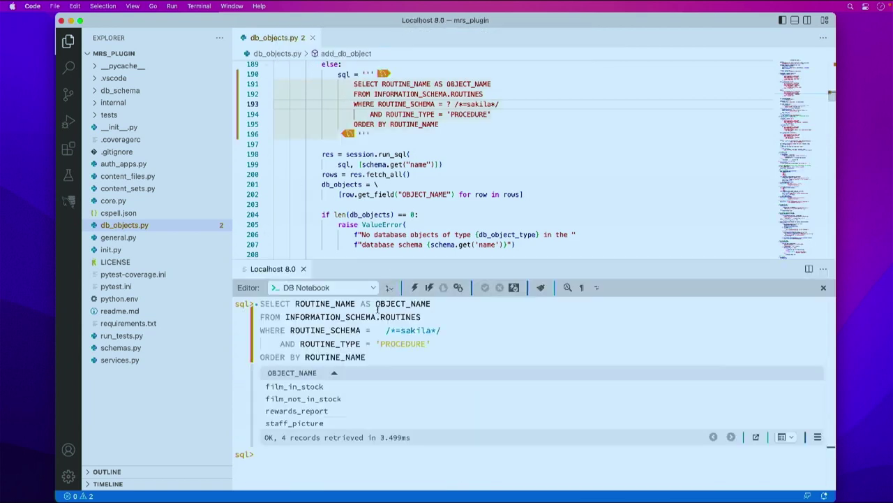
{"action": "left_click", "coordinate": [311, 412]}
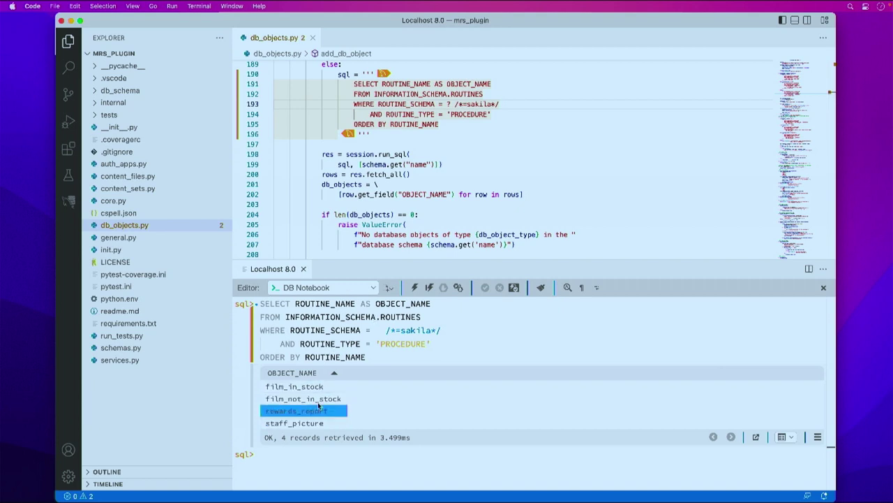
{"action": "left_click", "coordinate": [390, 379]}
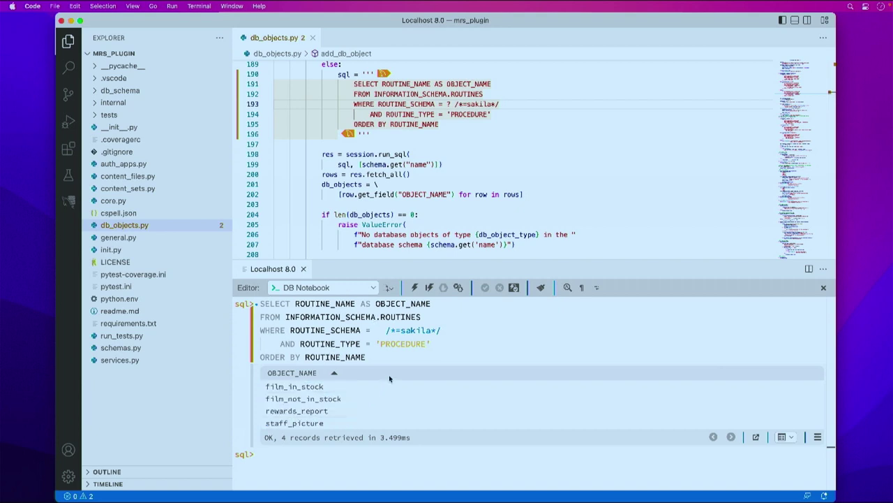
Extend the notebook query's ROUTINE_TYPE = 'PROCEDURE' condition with a copy of itself joined by OR on a new line, enclosing both in parentheses
{"action": "left_click_drag", "start_coordinate": [432, 344], "coordinate": [300, 344]}
{"action": "key", "text": "super+c"}
{"action": "left_click", "coordinate": [300, 344]}
{"action": "type", "text": "("}
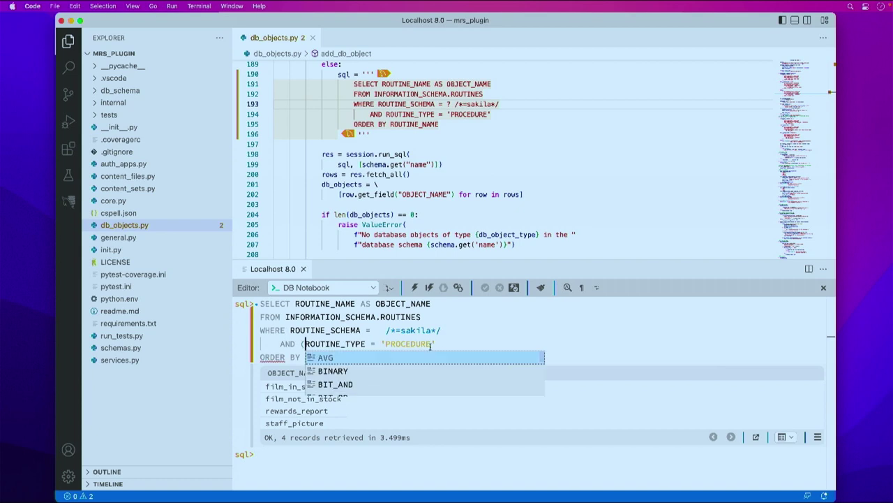
{"action": "left_click", "coordinate": [446, 342]}
{"action": "key", "text": "Return"}
{"action": "key", "text": "Tab"}
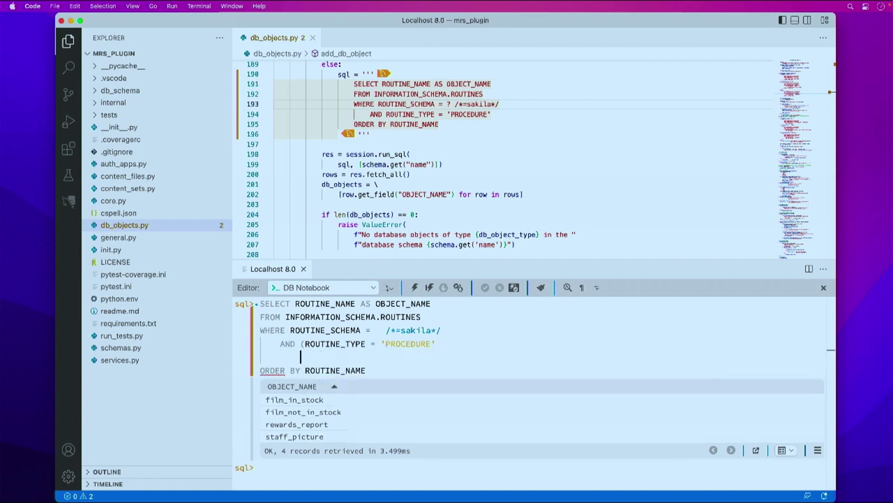
{"action": "type", "text": "OR"}
{"action": "key", "text": "super+v"}
{"action": "type", "text": ")"}
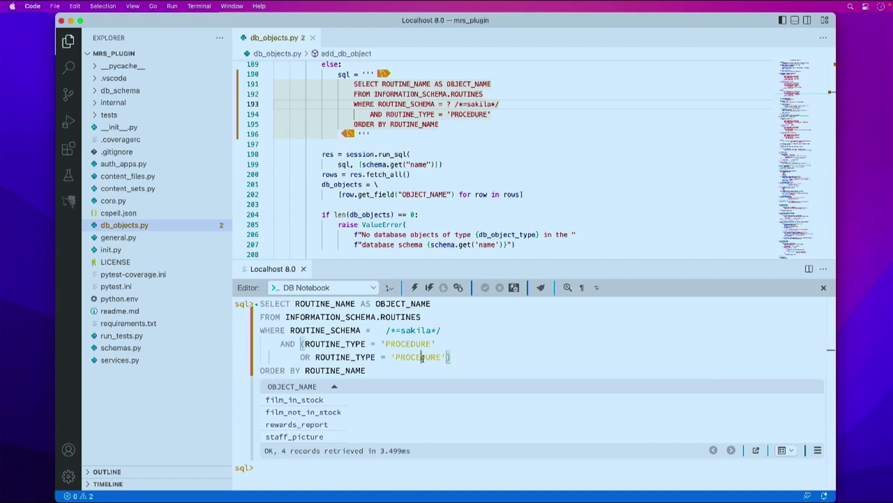
Change the second ROUTINE_TYPE value to 'FUNCTION' and execute the query
{"action": "double_click", "coordinate": [421, 358]}
{"action": "type", "text": "FUNCTION"}
{"action": "key", "text": "super+Return"}
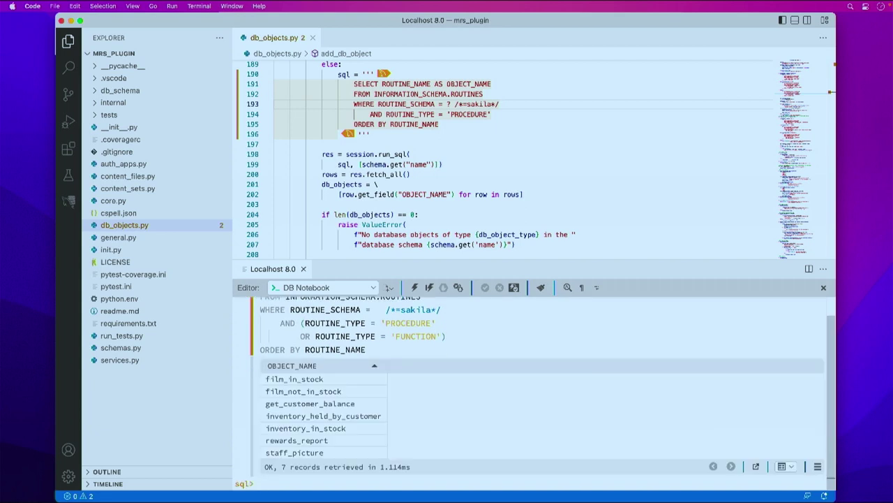
Update the original SQL in db_objects.py with the edited ROUTINE_TYPE query from the Localhost 8.0 notebook
{"action": "left_click", "coordinate": [304, 391]}
{"action": "left_click", "coordinate": [296, 439]}
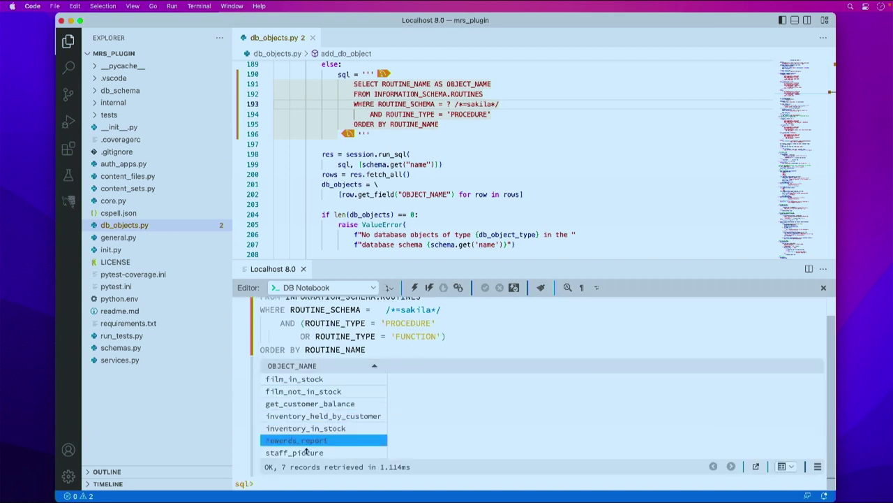
{"action": "left_click", "coordinate": [311, 429]}
{"action": "scroll", "coordinate": [363, 333], "scroll_direction": "up", "scroll_amount": 1}
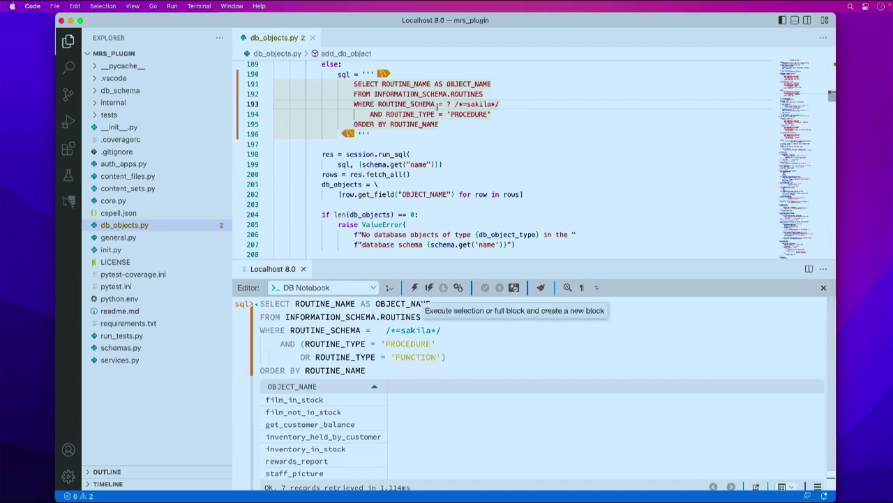
{"action": "right_click", "coordinate": [448, 333]}
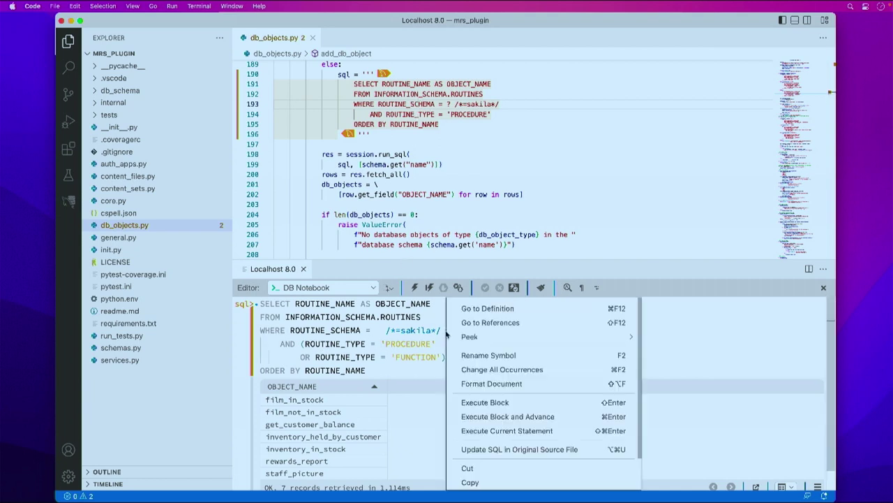
{"action": "left_click", "coordinate": [527, 451]}
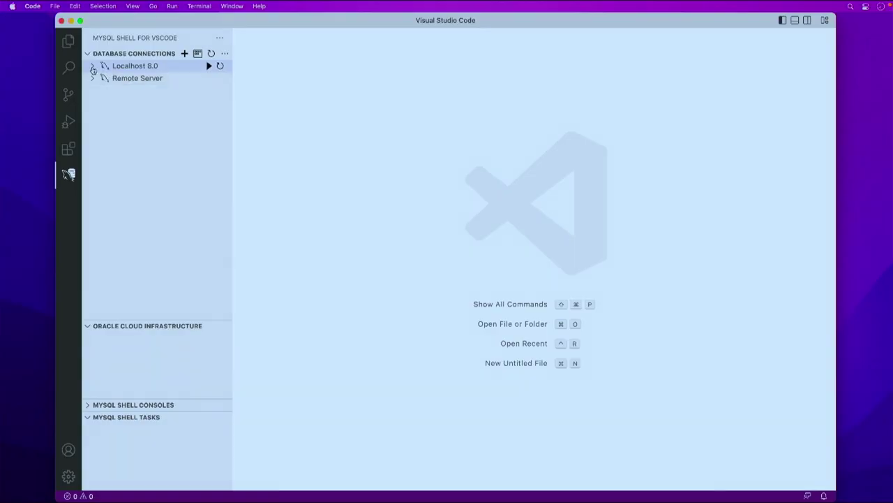
Expand the MySQL administration entries of the Localhost 8.0 connection and view its server status
{"action": "left_click", "coordinate": [92, 67]}
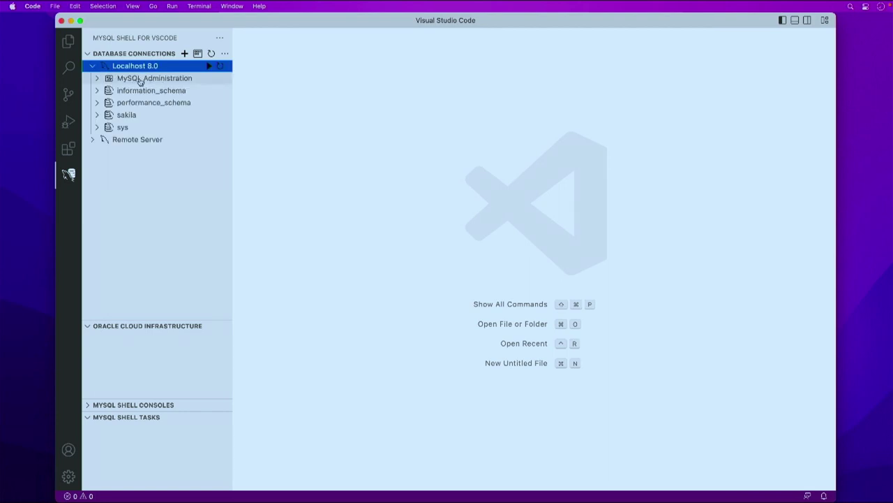
{"action": "left_click", "coordinate": [97, 79]}
{"action": "left_click", "coordinate": [144, 91]}
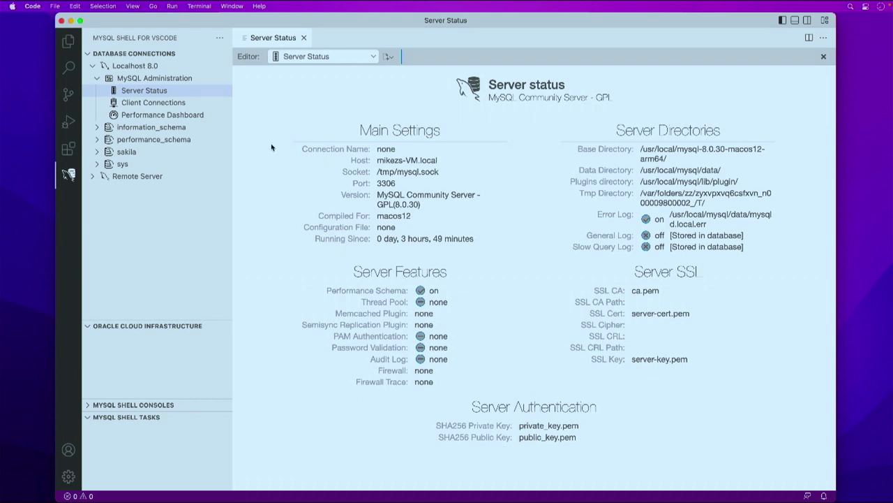
Open Localhost 8.0's client connections, inspect the root connection's details, locks and attributes, and hide the details again
{"action": "left_click", "coordinate": [149, 103]}
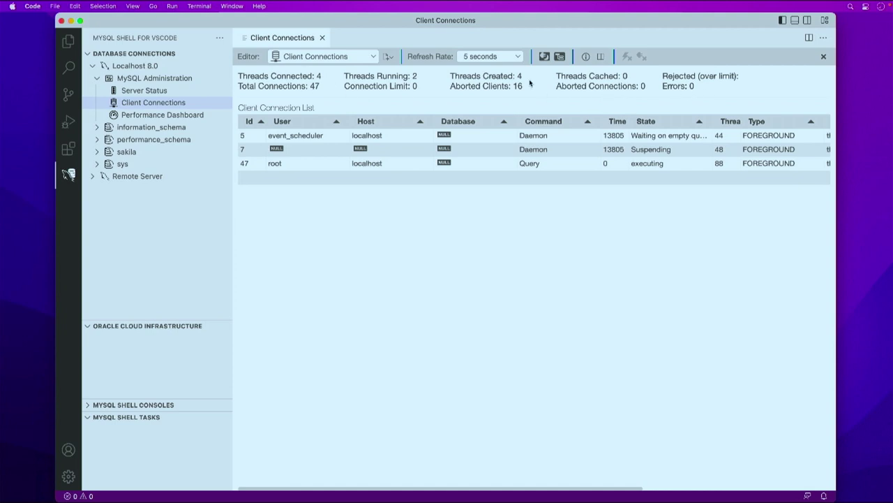
{"action": "left_click", "coordinate": [376, 164]}
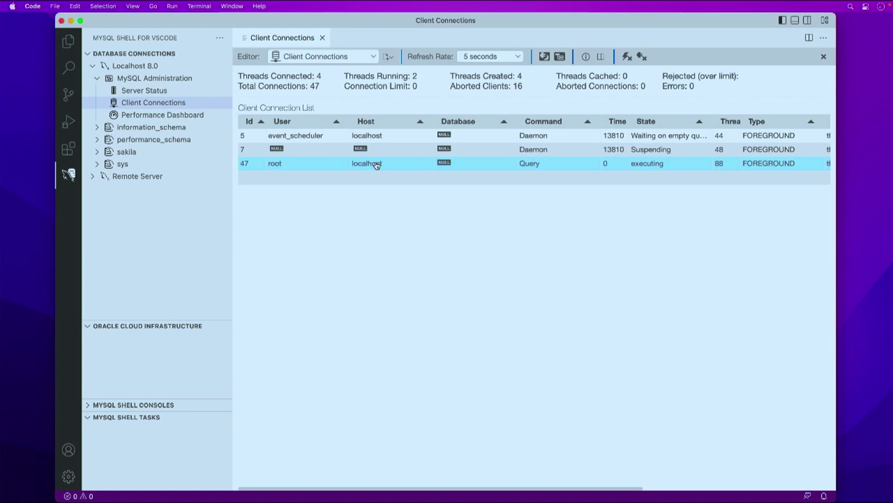
{"action": "left_click", "coordinate": [601, 59]}
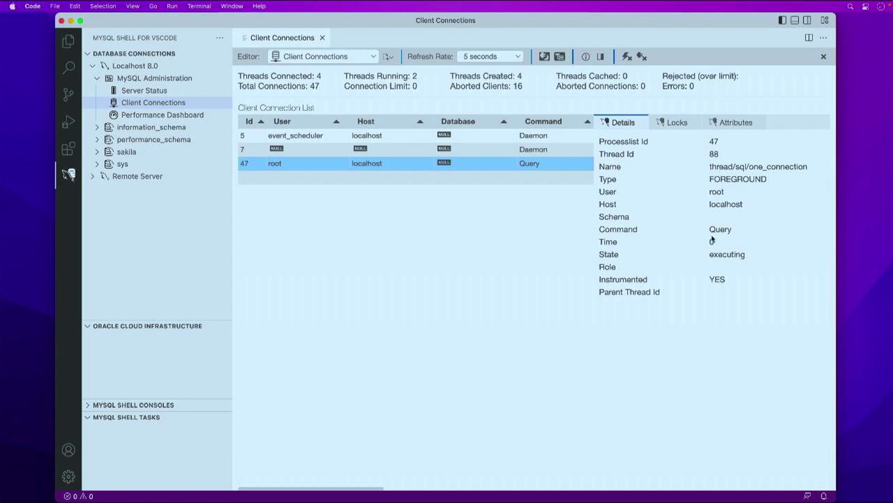
{"action": "left_click", "coordinate": [675, 123]}
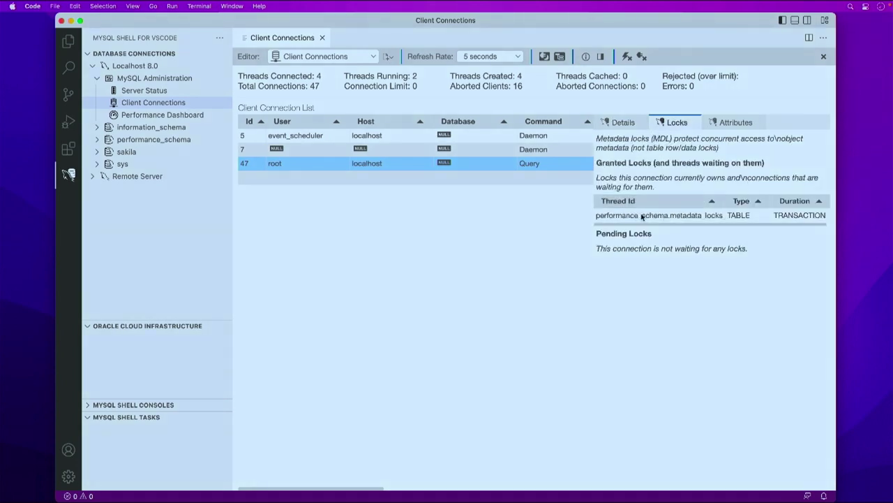
{"action": "left_click", "coordinate": [738, 123]}
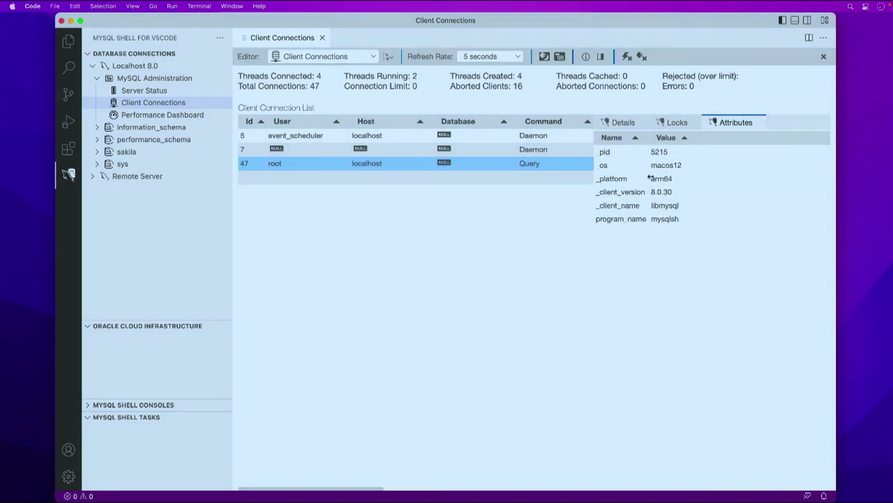
{"action": "left_click", "coordinate": [621, 124]}
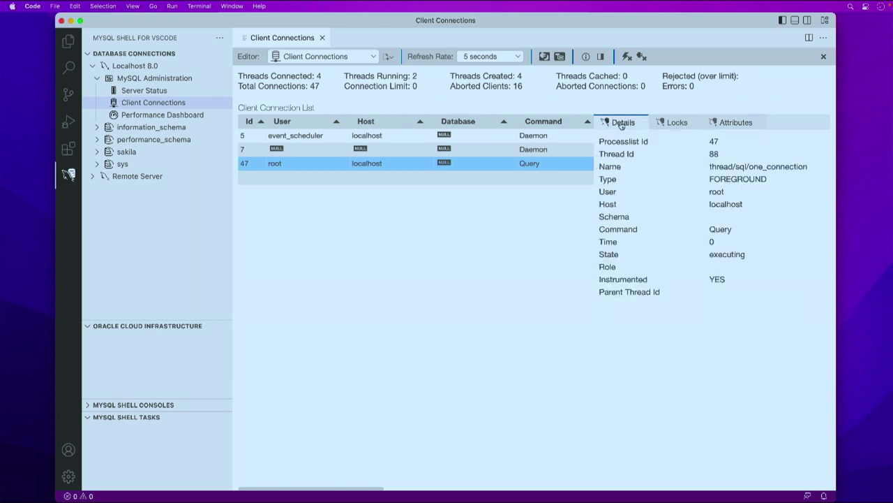
{"action": "left_click", "coordinate": [601, 56]}
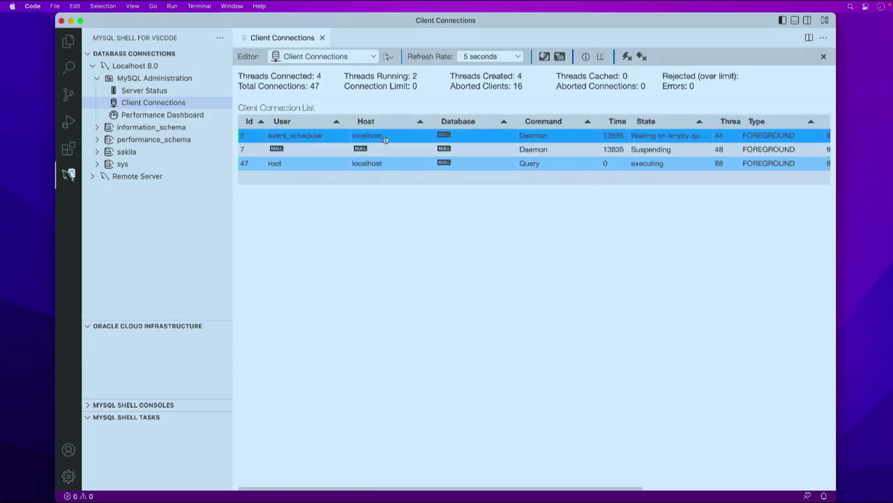
Open the Remote Server's performance dashboard and examine its network, SQL statement, client connection and InnoDB charts
{"action": "left_click", "coordinate": [93, 178]}
{"action": "left_click", "coordinate": [97, 188]}
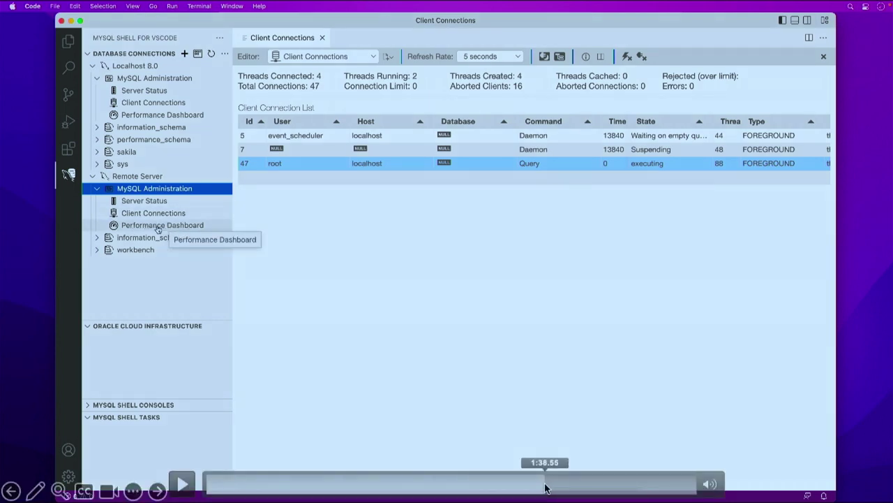
{"action": "left_click", "coordinate": [167, 225]}
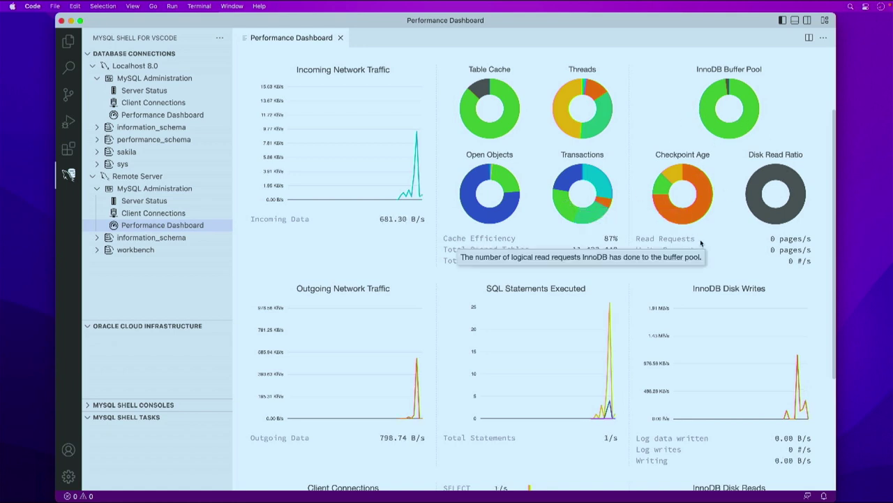
{"action": "scroll", "coordinate": [702, 242], "scroll_direction": "down", "scroll_amount": 2}
{"action": "scroll", "coordinate": [701, 242], "scroll_direction": "down", "scroll_amount": 5}
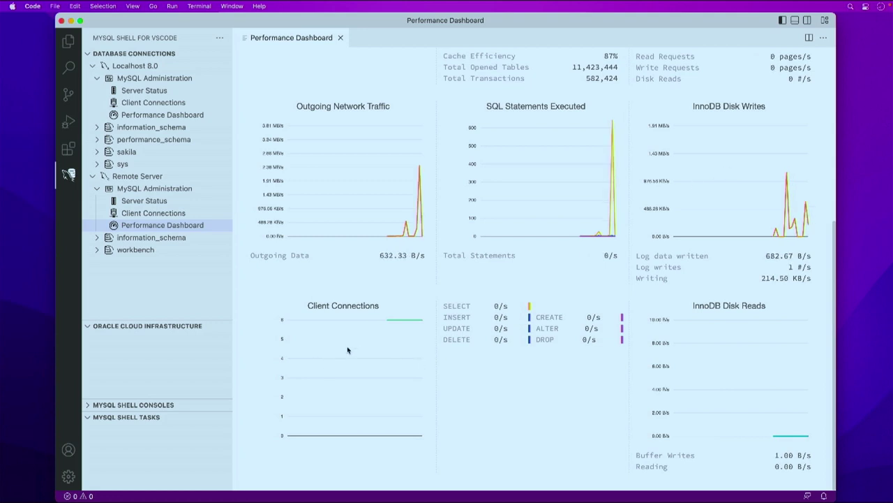
{"action": "mouse_move", "coordinate": [399, 321]}
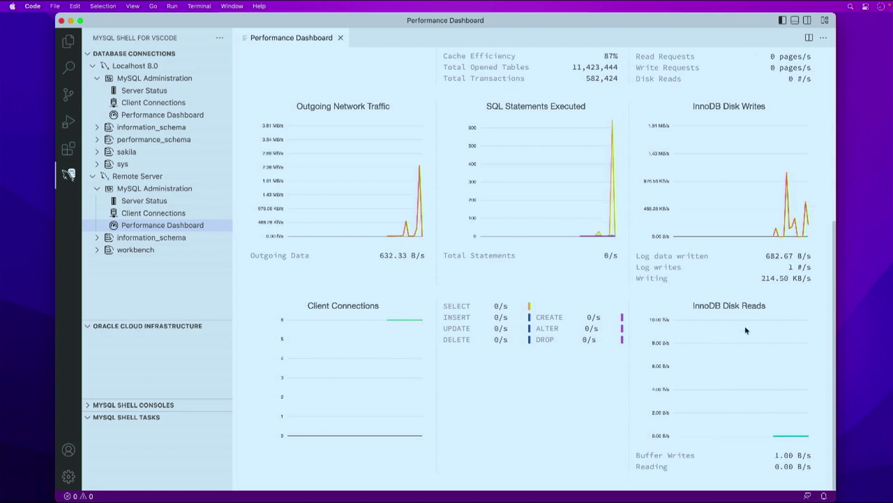